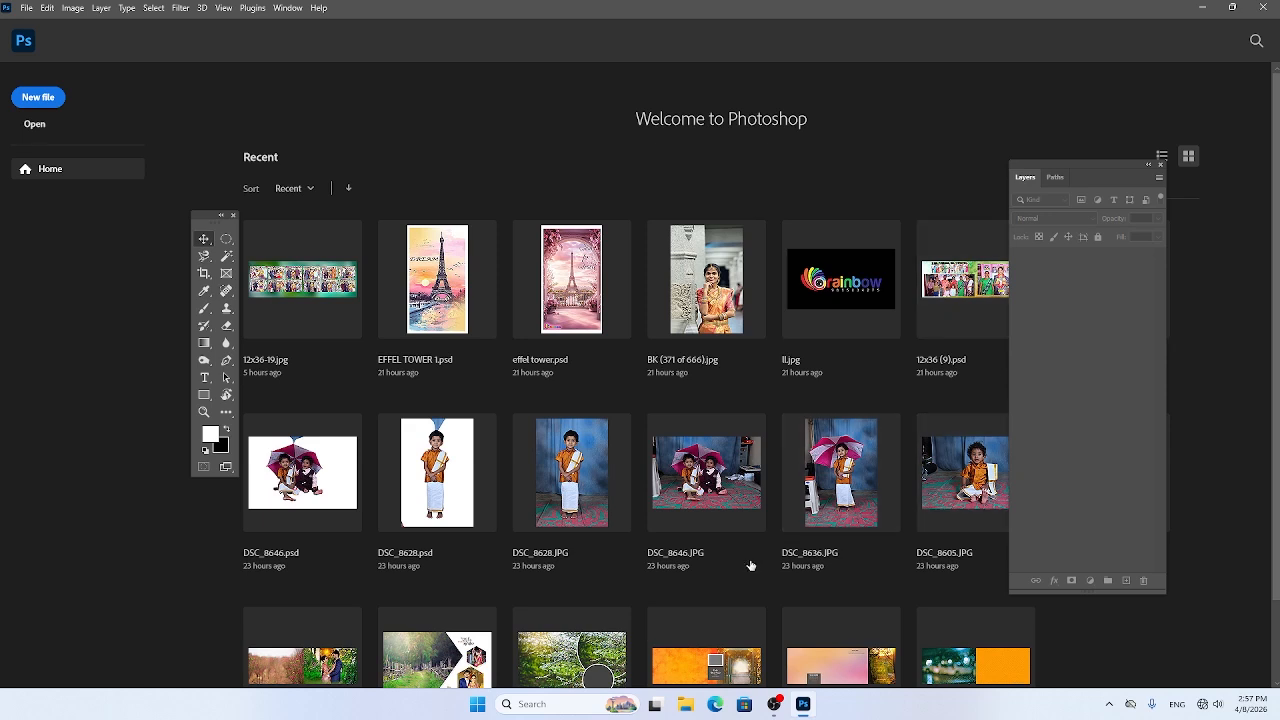
Reposition the floating toolbox and the Layers panel outward, away from the middle of the workspace.
{"action": "left_click_drag", "start_coordinate": [201, 216], "coordinate": [108, 214]}
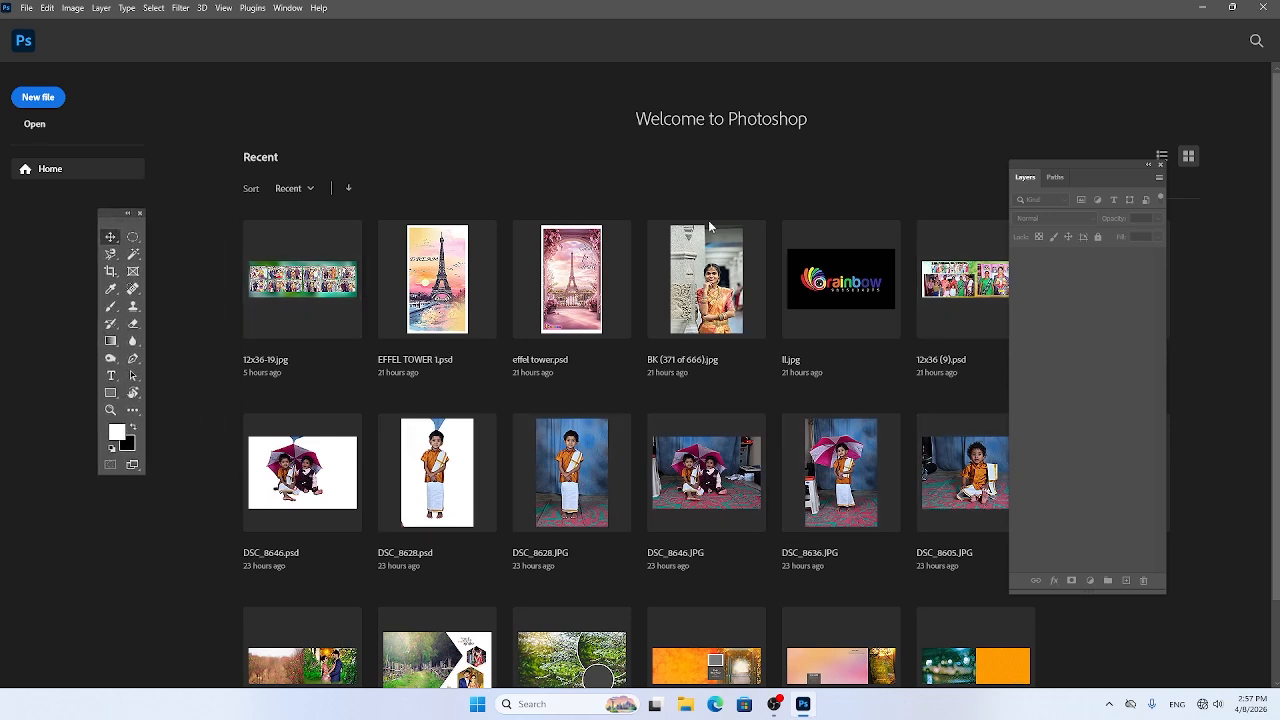
{"action": "left_click_drag", "start_coordinate": [1034, 162], "coordinate": [1073, 193]}
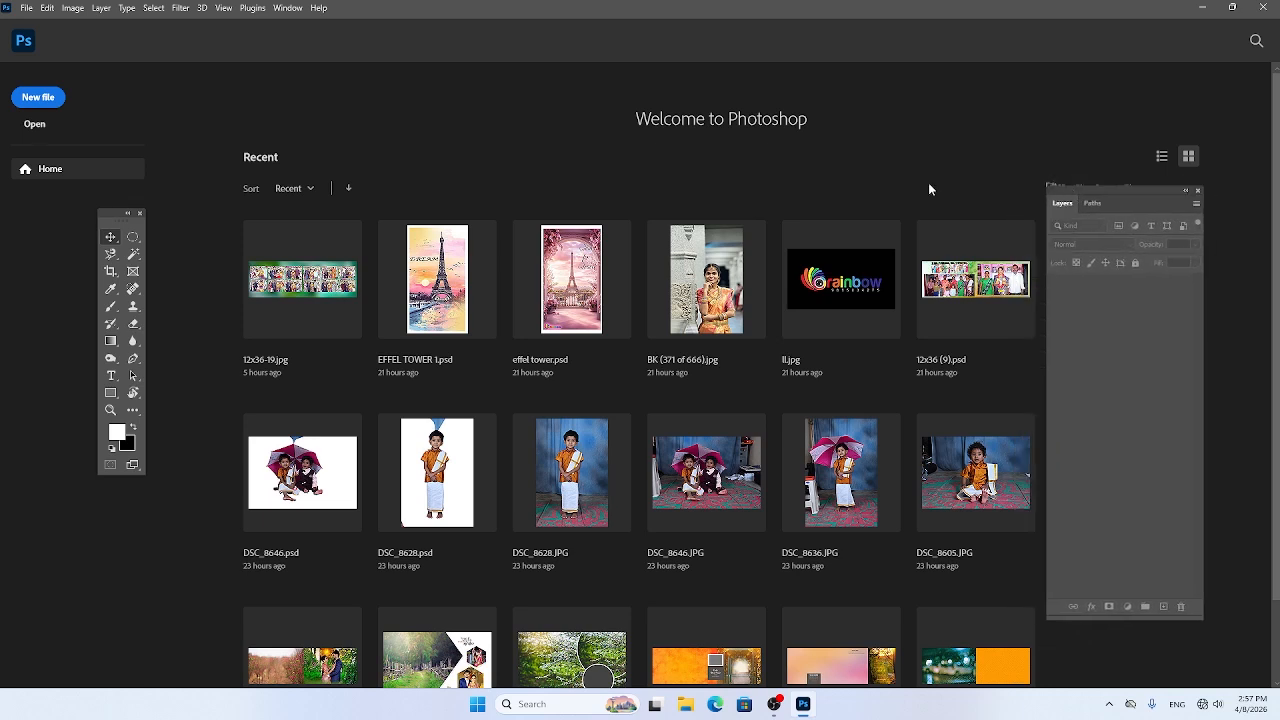
Start a new document and examine the Saved, Photo, Print, Art & Illustration, Web, Mobile and Film & Video preset categories.
{"action": "left_click", "coordinate": [38, 98]}
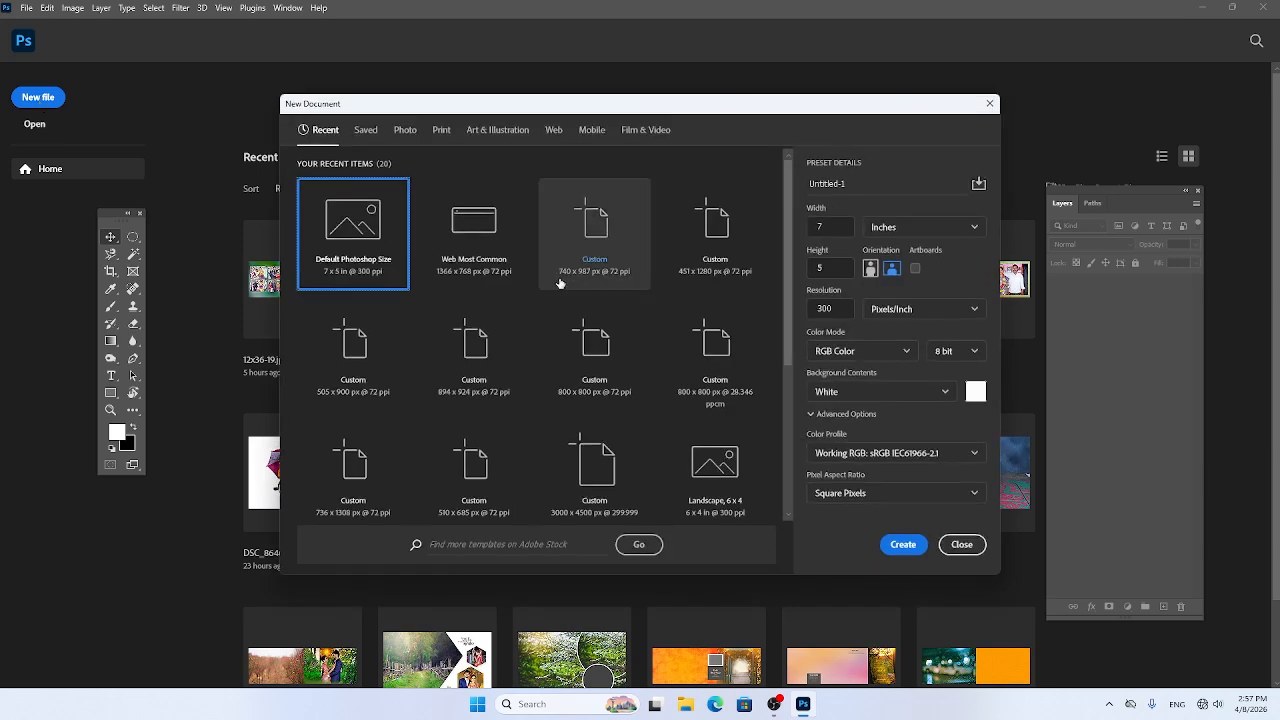
{"action": "left_click", "coordinate": [372, 136]}
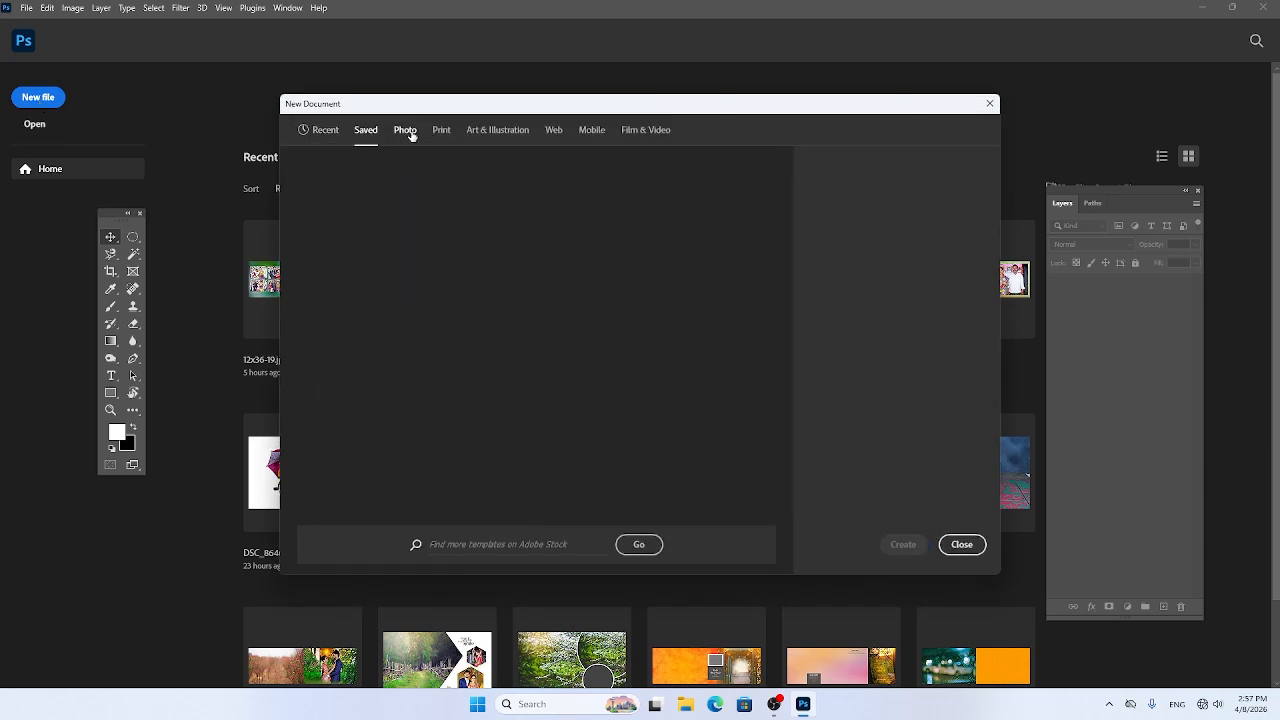
{"action": "left_click", "coordinate": [410, 135]}
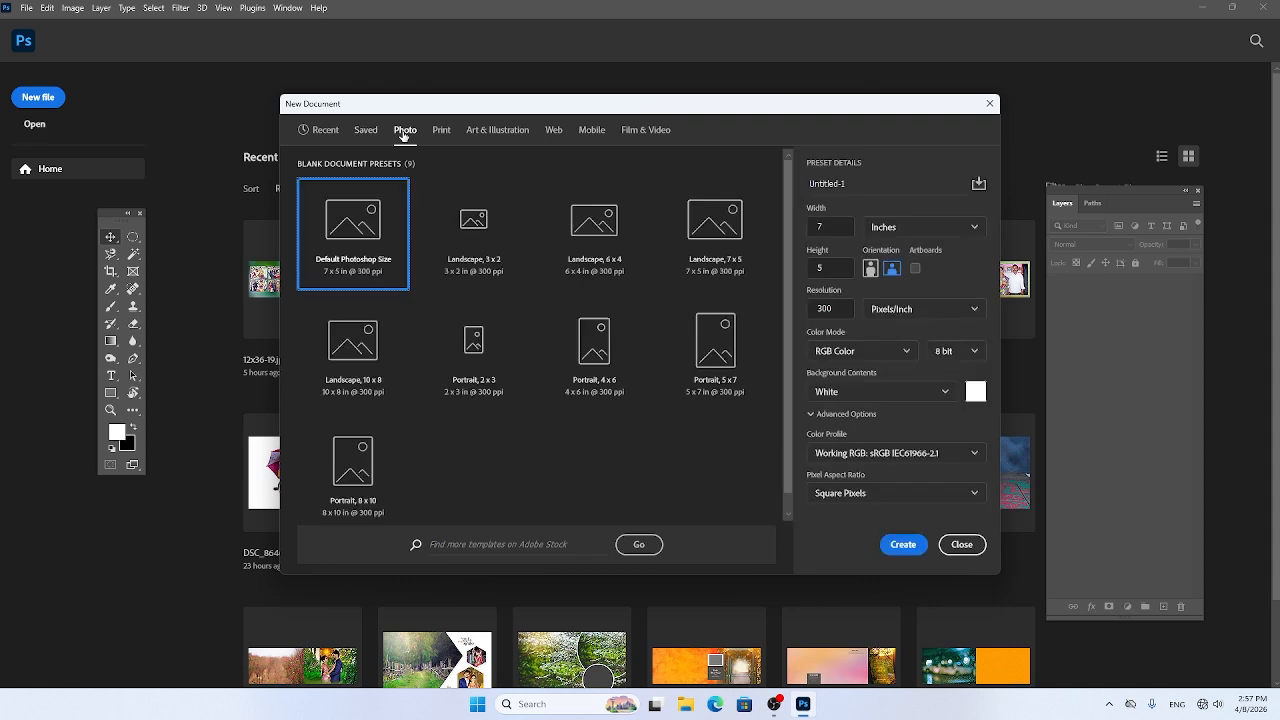
{"action": "left_click", "coordinate": [440, 133]}
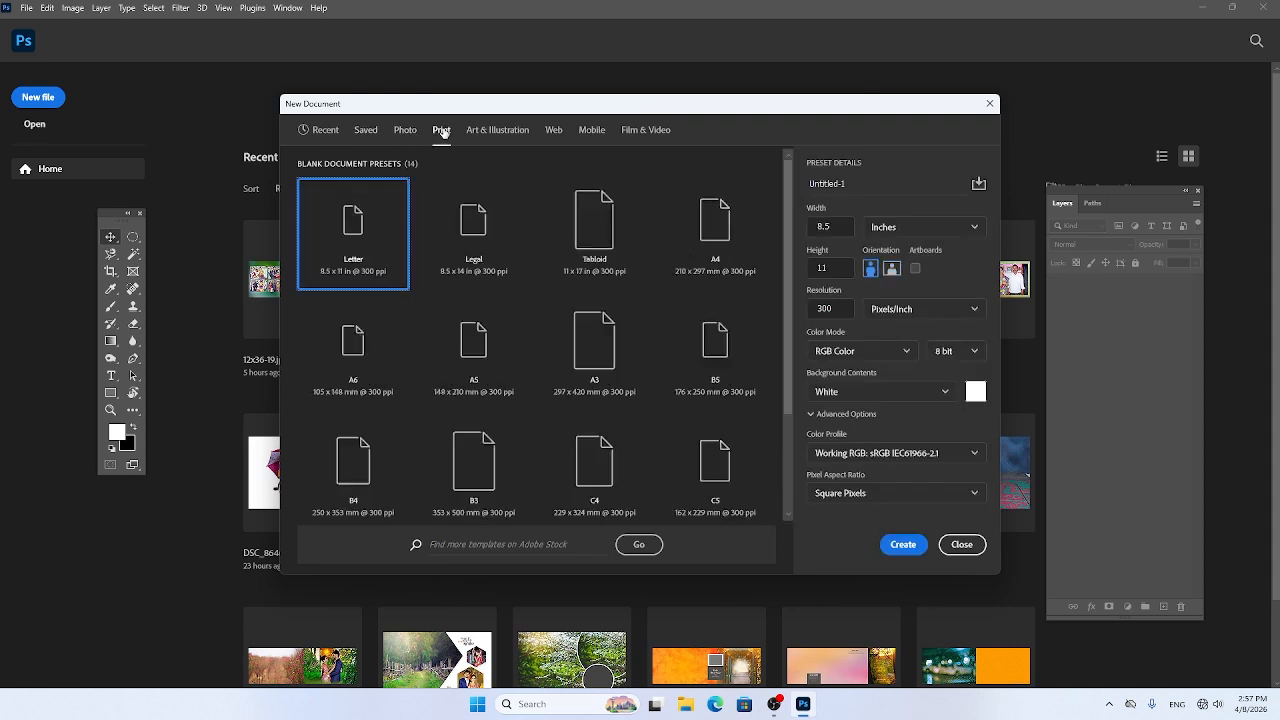
{"action": "left_click", "coordinate": [409, 134]}
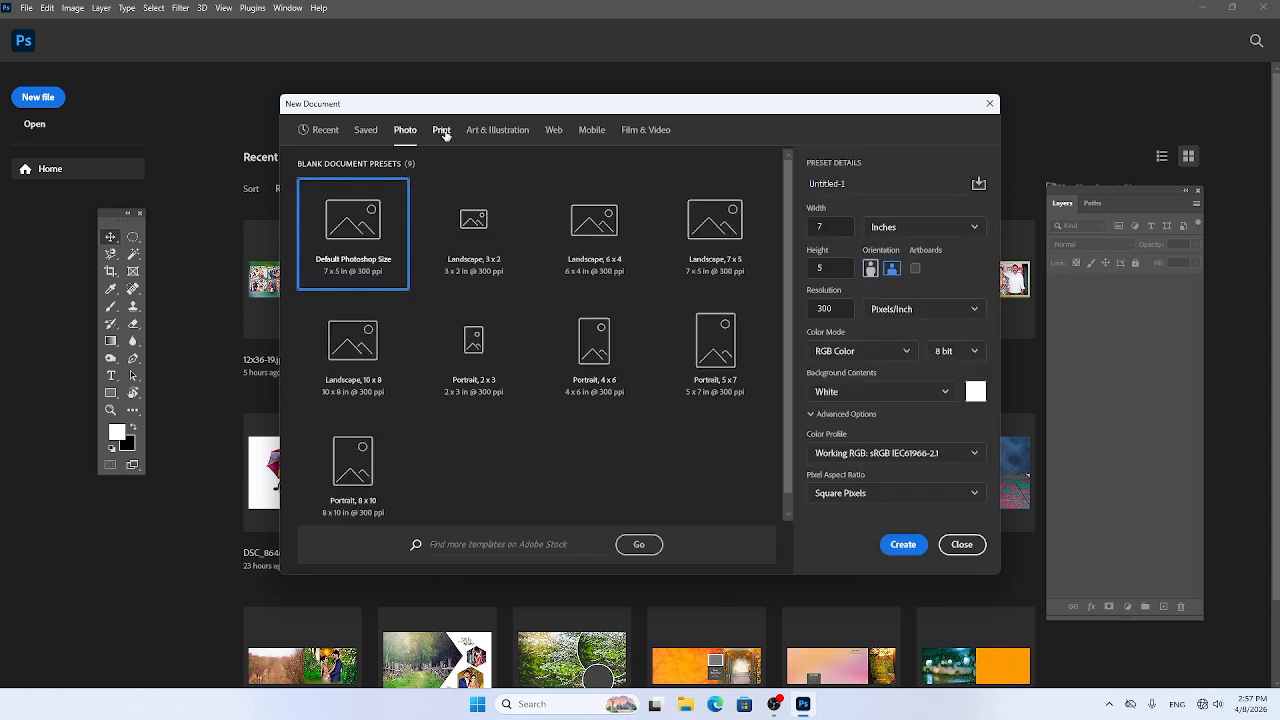
{"action": "left_click", "coordinate": [442, 134]}
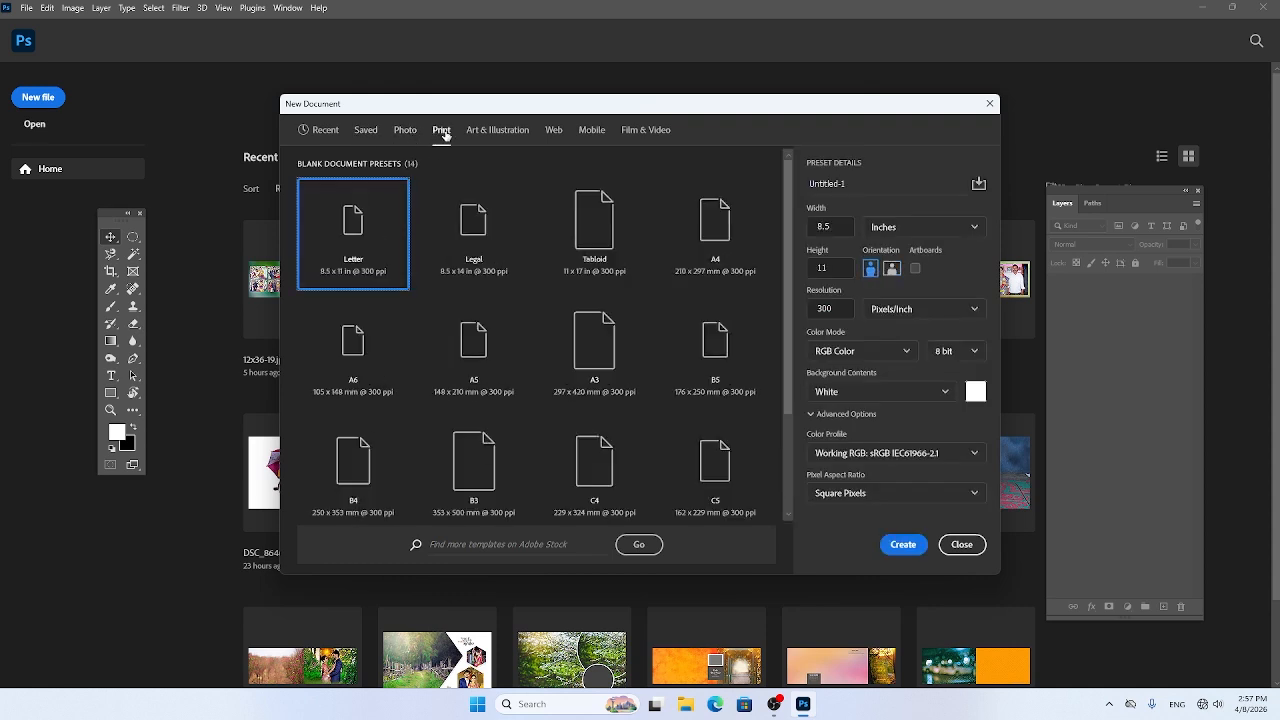
{"action": "left_click", "coordinate": [509, 134]}
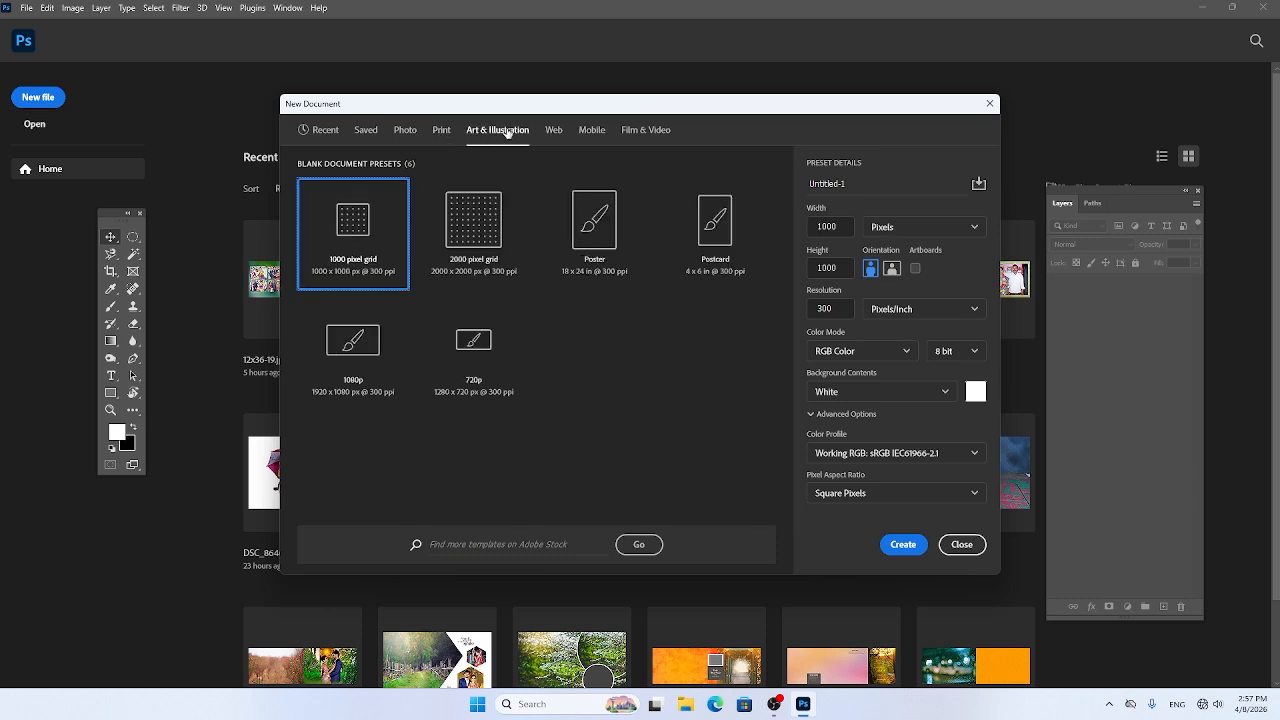
{"action": "left_click", "coordinate": [550, 132]}
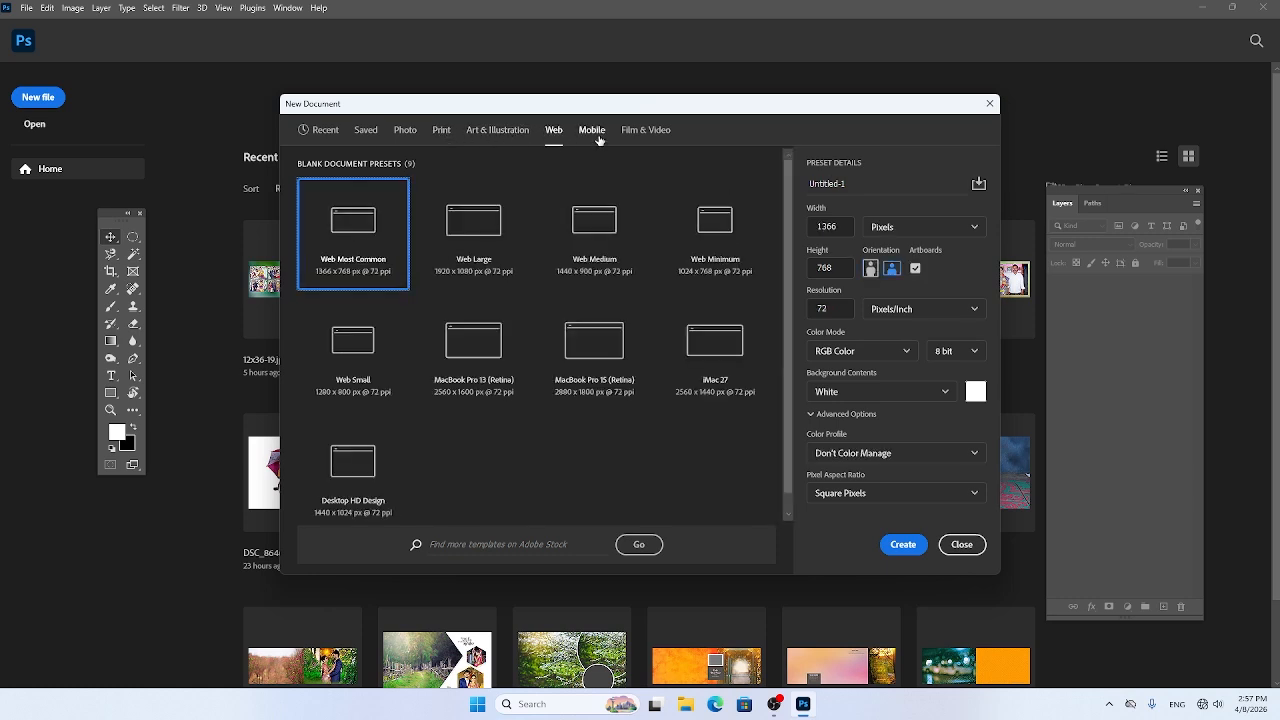
{"action": "left_click", "coordinate": [594, 132]}
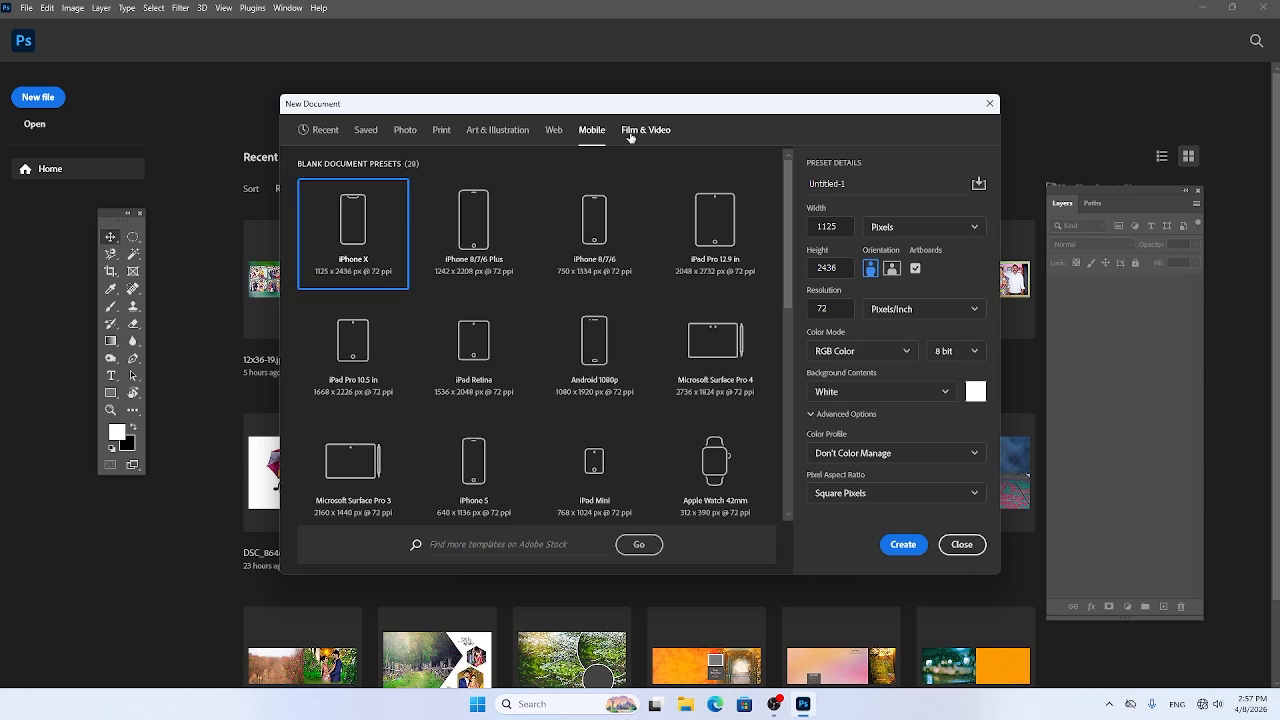
{"action": "left_click", "coordinate": [631, 136]}
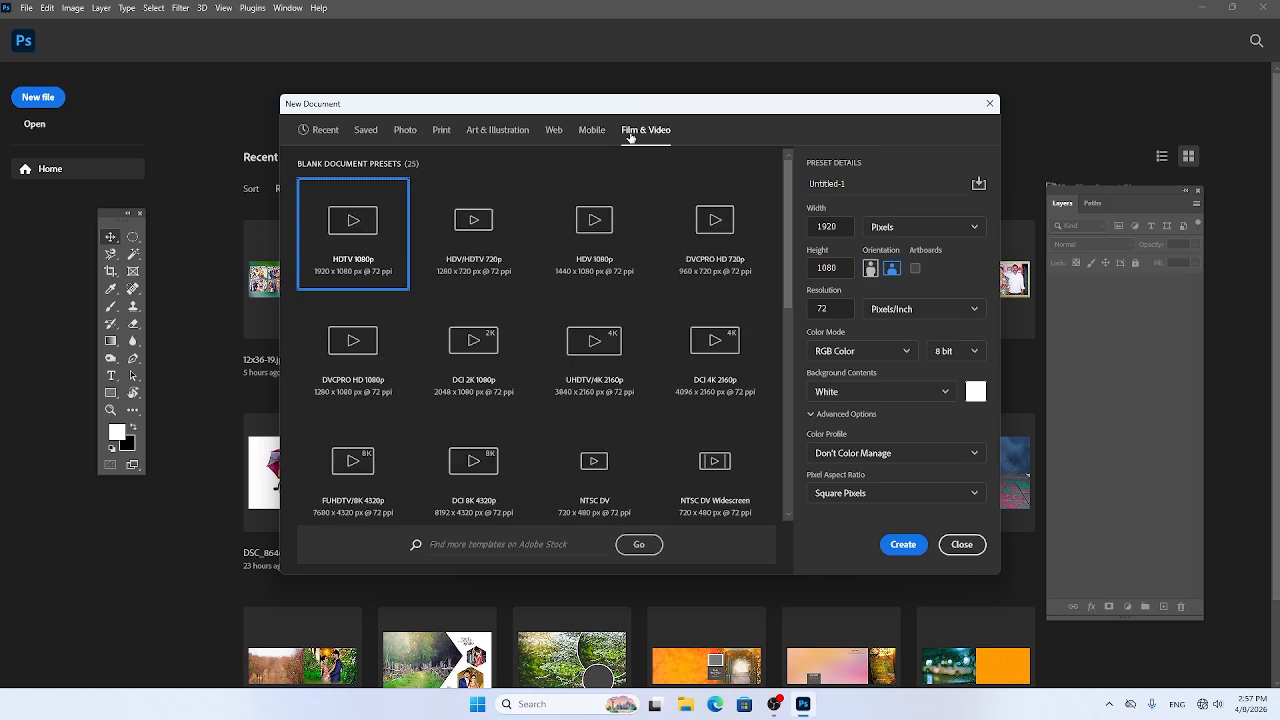
Create a 7 x 5 inch, 300 ppi document from the Default Photoshop Size photo preset and shift the toolbox slightly upward.
{"action": "left_click", "coordinate": [404, 131]}
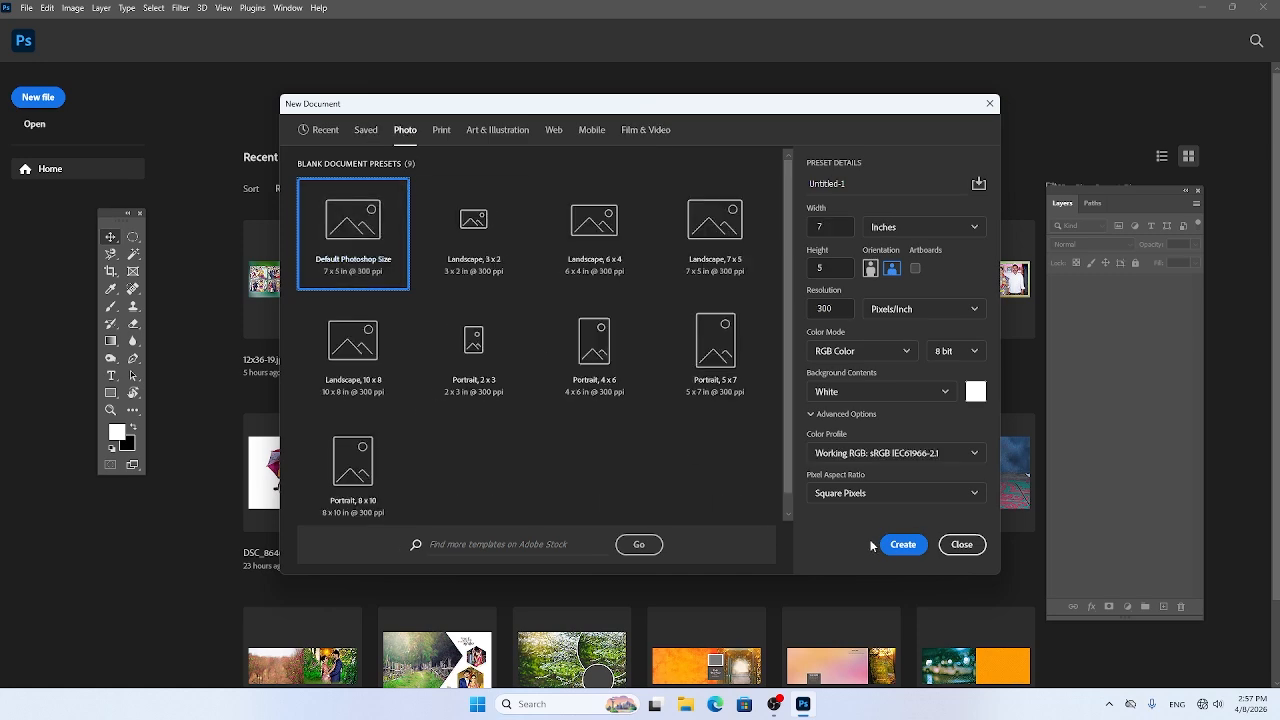
{"action": "left_click", "coordinate": [900, 544]}
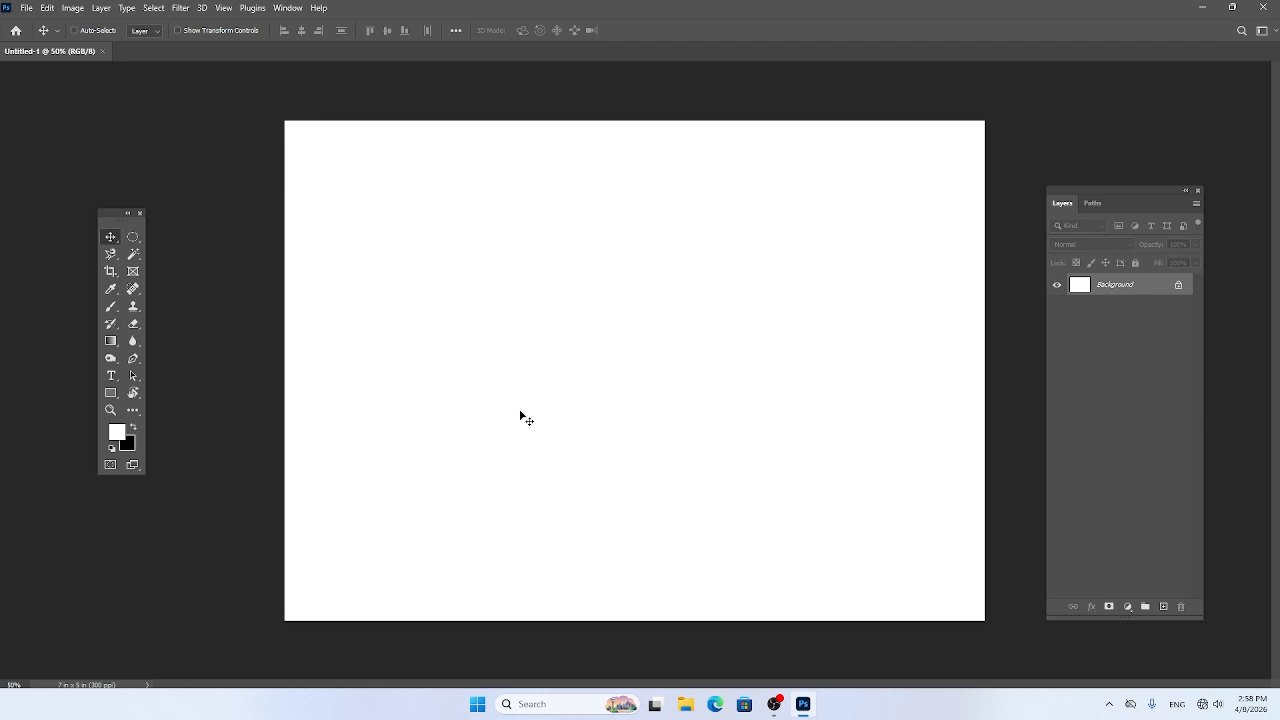
{"action": "left_click_drag", "start_coordinate": [111, 214], "coordinate": [100, 187]}
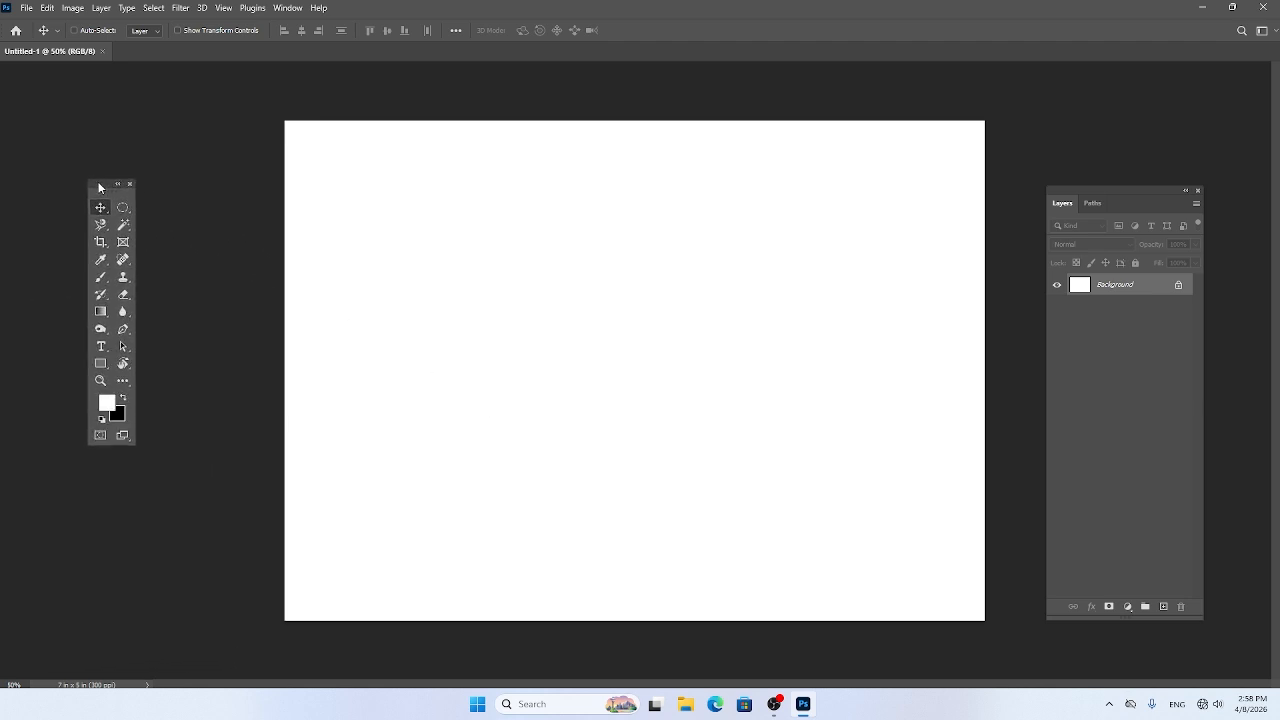
Set the foreground colour to magenta #f410dc and fill the Background layer with it.
{"action": "left_click", "coordinate": [107, 405]}
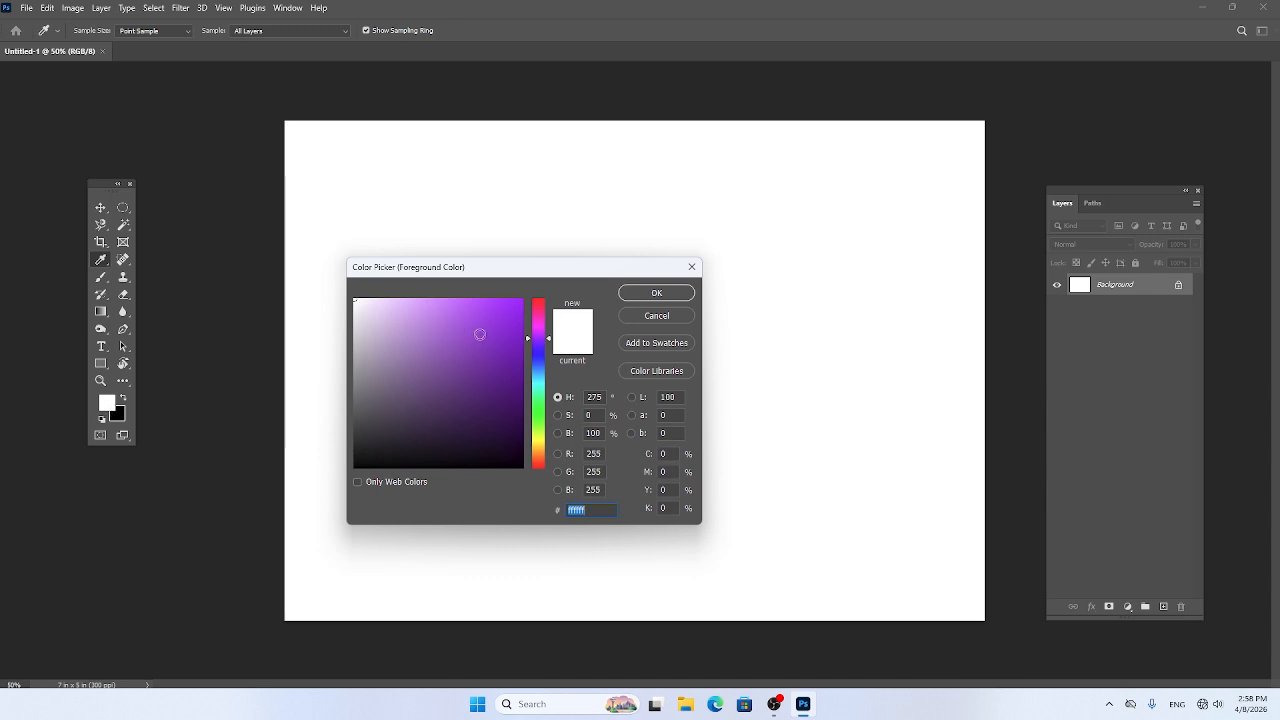
{"action": "mouse_move", "coordinate": [541, 342]}
{"action": "left_mouse_down"}
{"action": "mouse_move", "coordinate": [541, 304]}
{"action": "mouse_move", "coordinate": [541, 465]}
{"action": "mouse_move", "coordinate": [547, 324]}
{"action": "mouse_move", "coordinate": [516, 304]}
{"action": "mouse_move", "coordinate": [366, 302]}
{"action": "mouse_move", "coordinate": [453, 303]}
{"action": "left_mouse_up"}
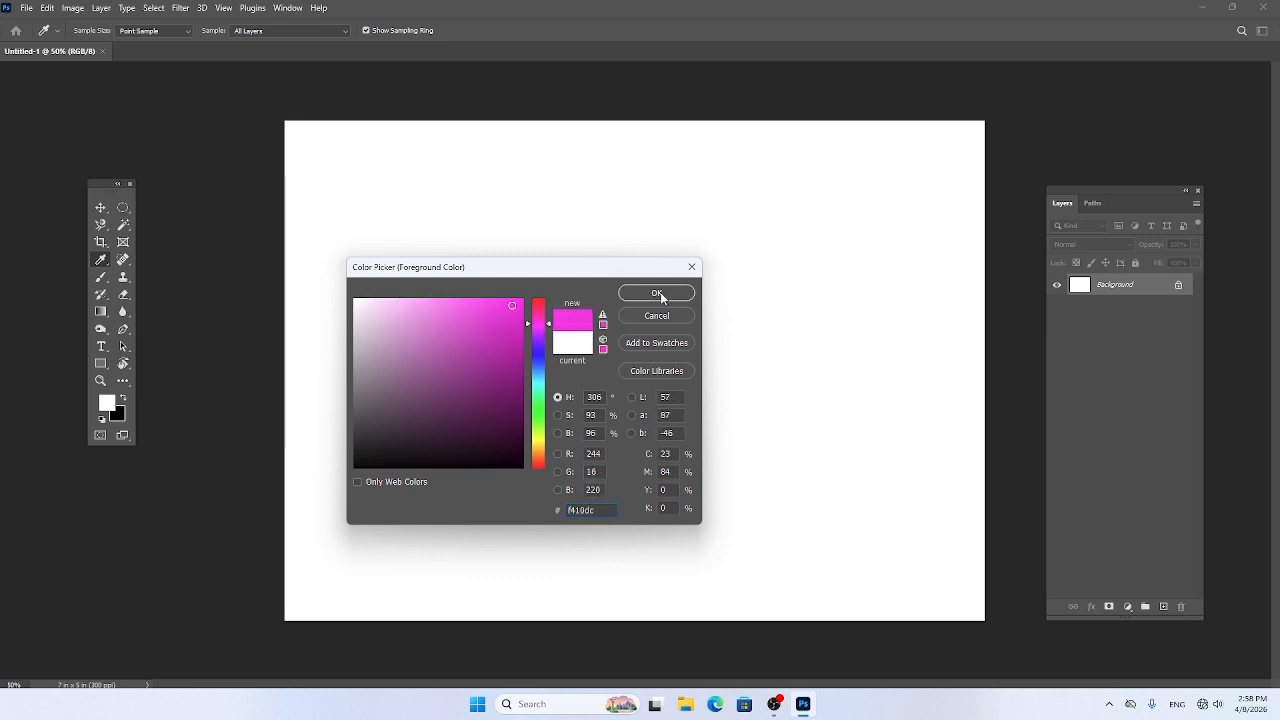
{"action": "left_click", "coordinate": [658, 293]}
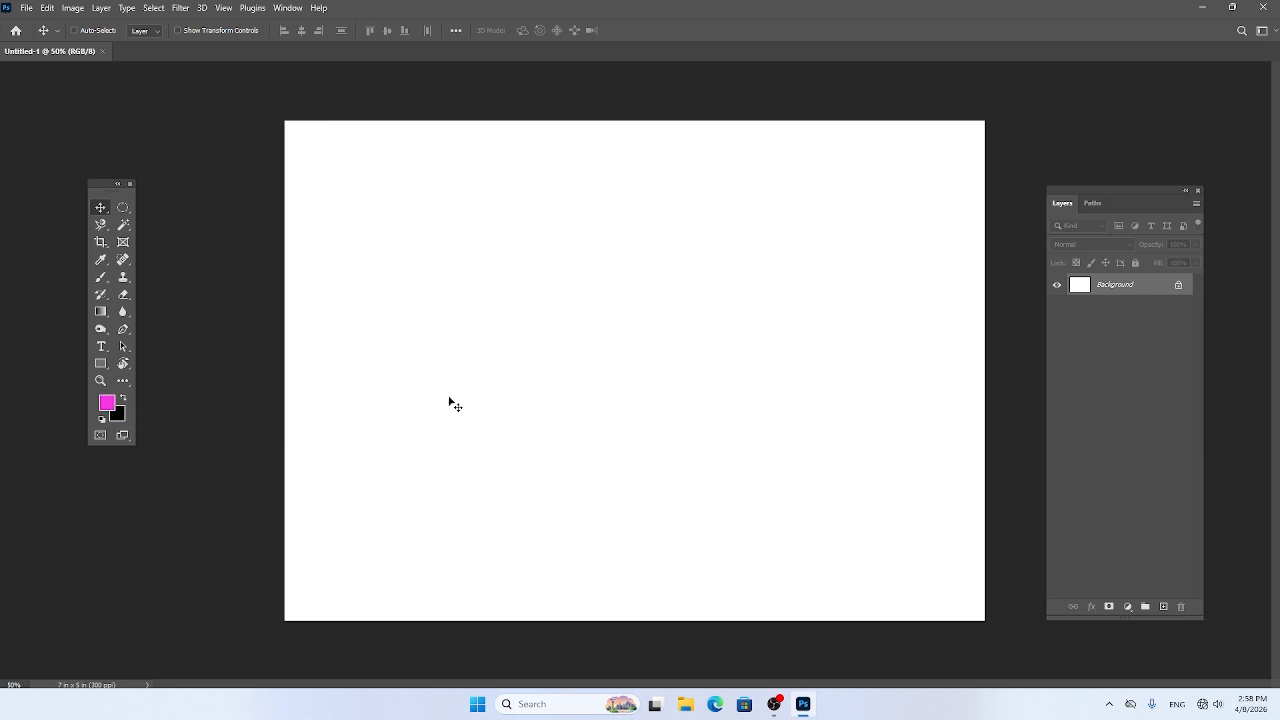
{"action": "key", "text": "alt+BackSpace"}
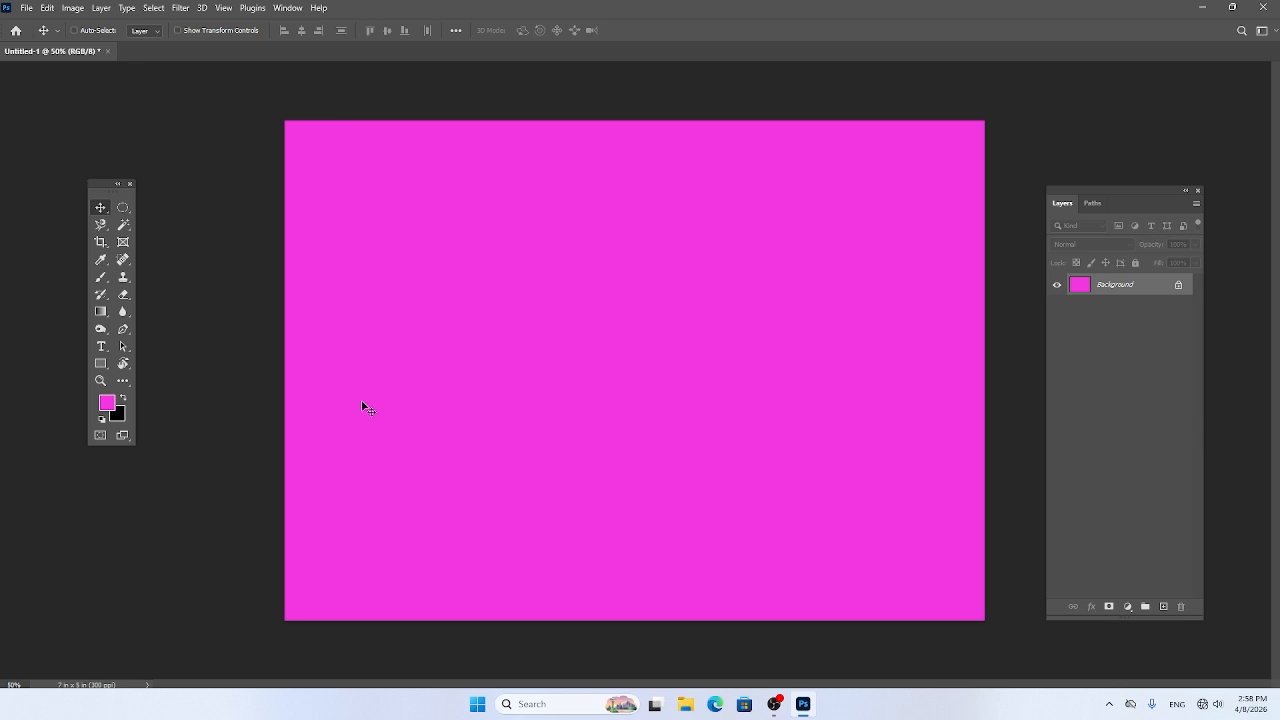
Change the foreground colour to bright green #51f410 and fill the whole Background layer with it.
{"action": "left_click", "coordinate": [108, 404]}
{"action": "key", "text": "alt+BackSpace"}
{"action": "left_click", "coordinate": [536, 417]}
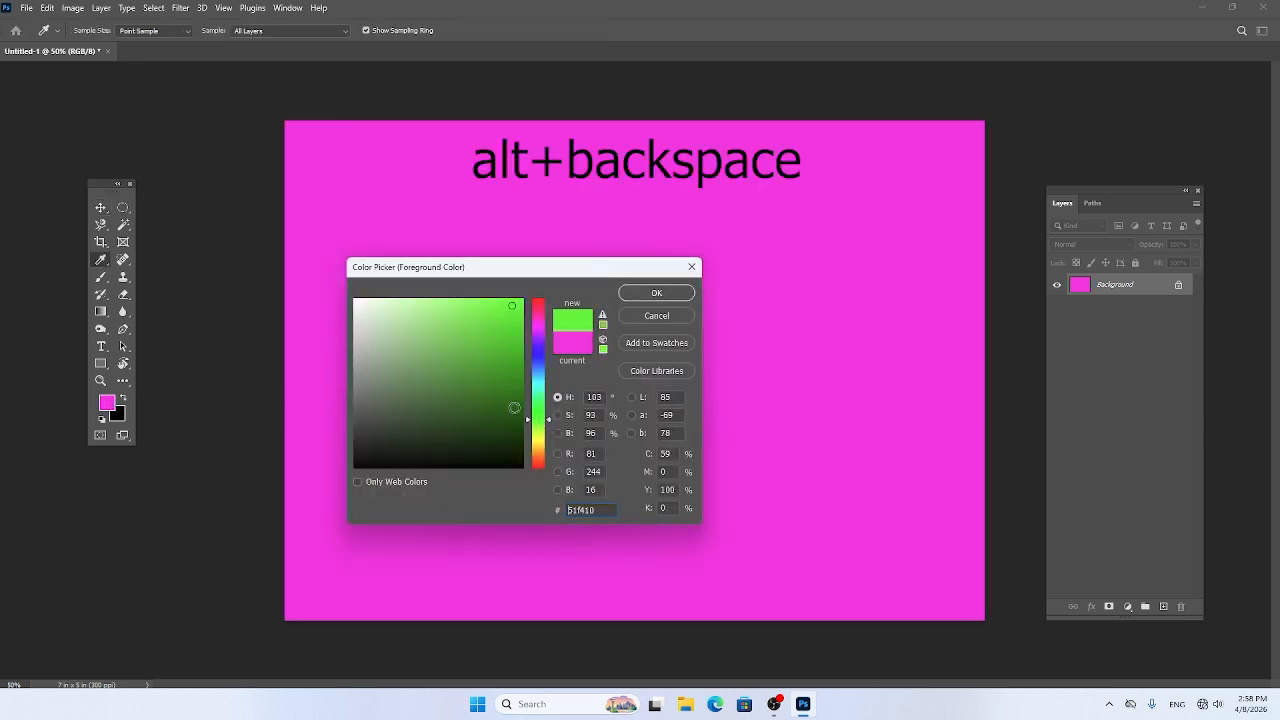
{"action": "left_click", "coordinate": [663, 296]}
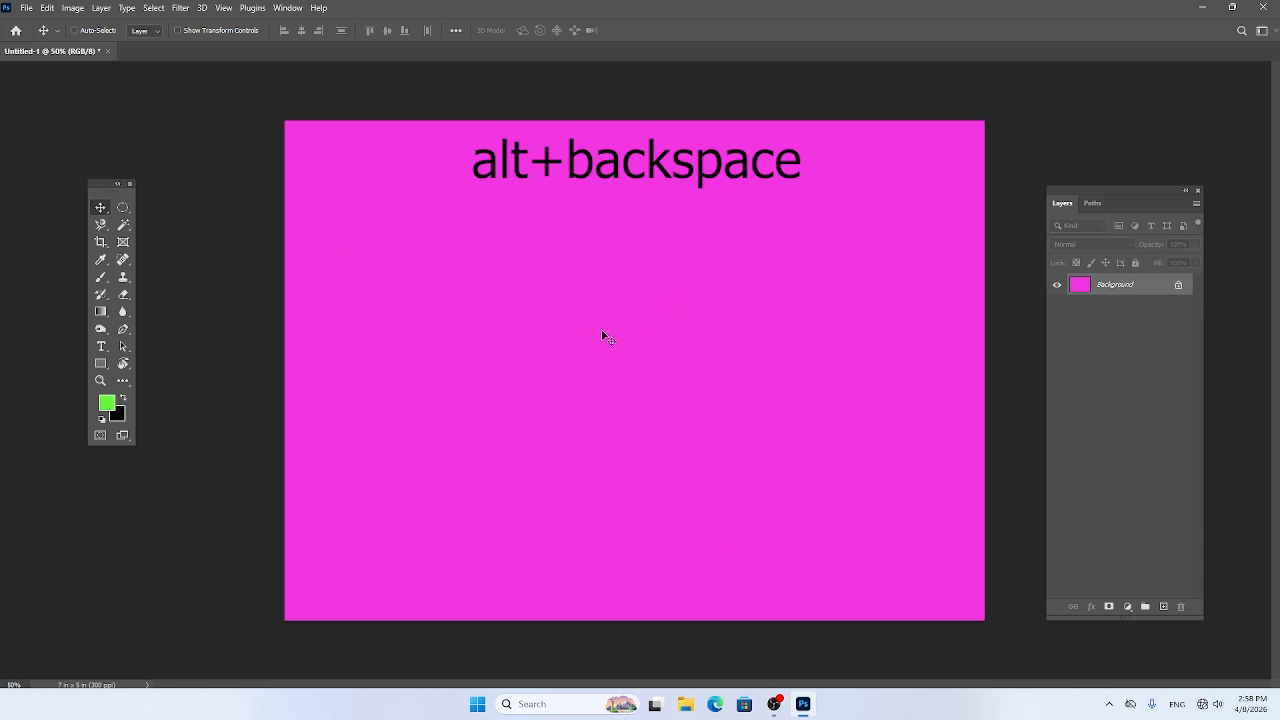
{"action": "key", "text": "alt+BackSpace"}
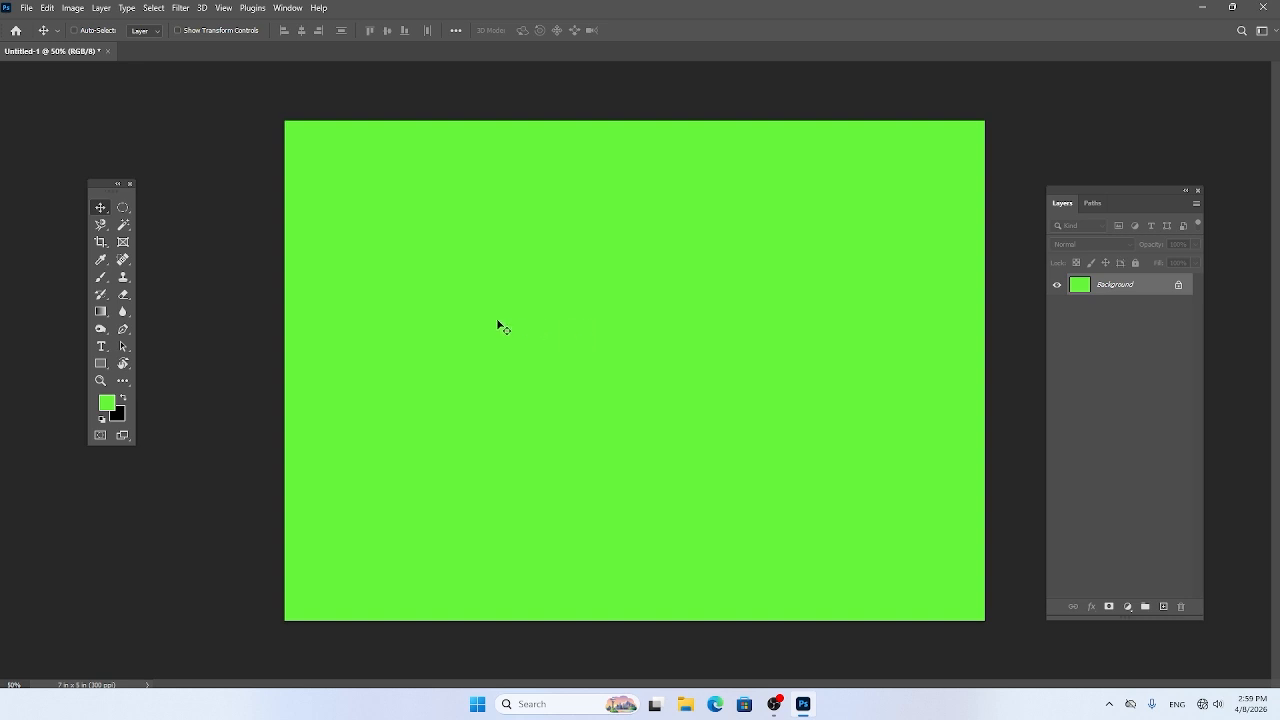
Draw a large rectangular marquee selection around the middle of the green canvas, slightly left of centre.
{"action": "left_click", "coordinate": [122, 209]}
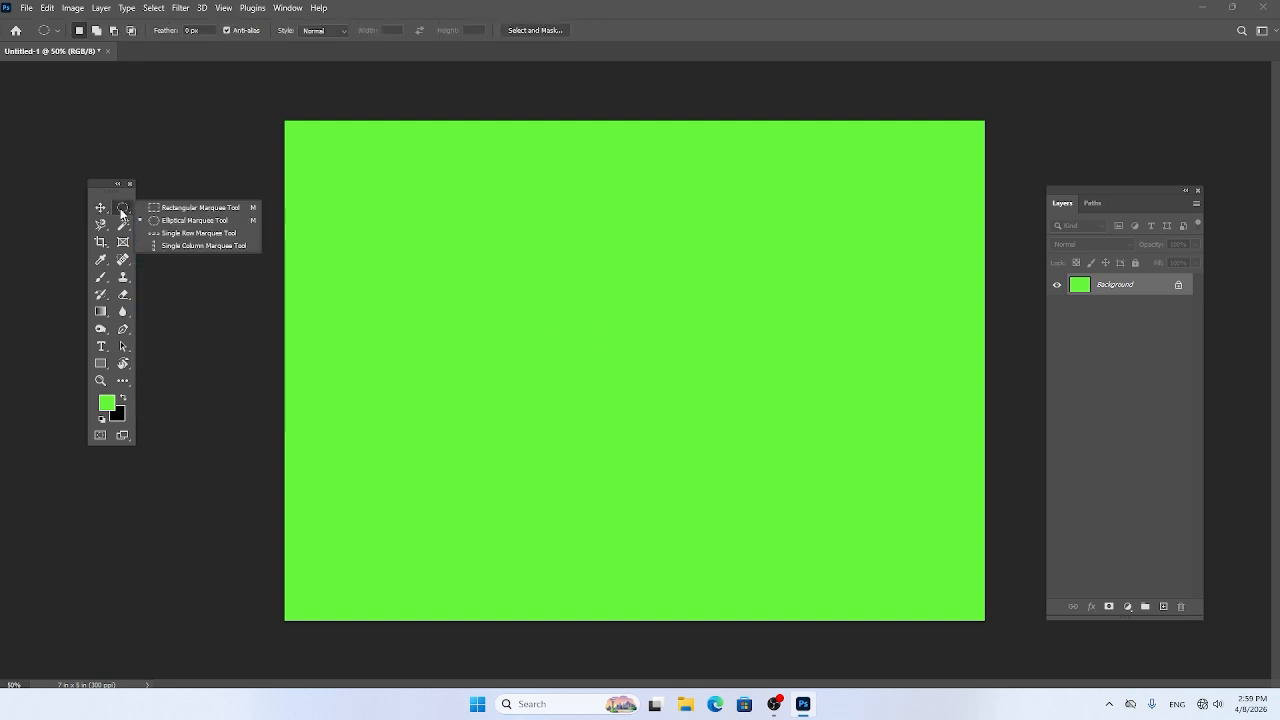
{"action": "left_click", "coordinate": [202, 208]}
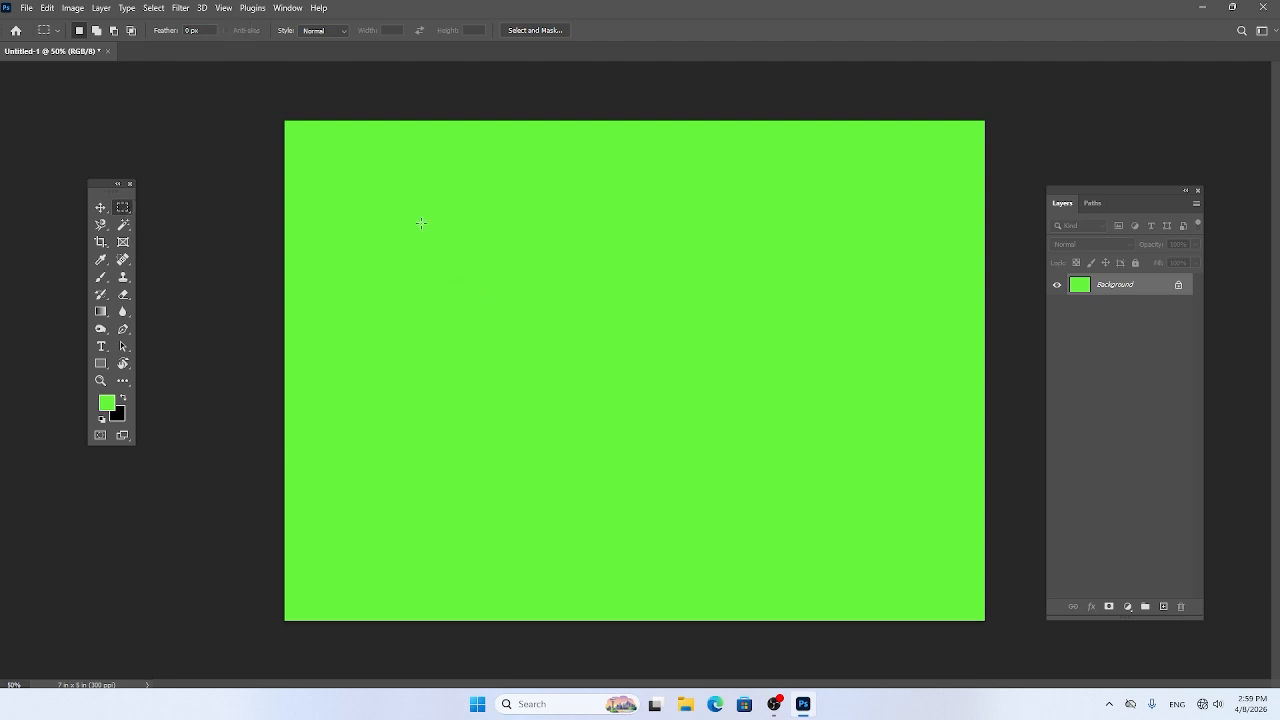
{"action": "left_click_drag", "start_coordinate": [415, 213], "coordinate": [764, 471]}
Fill the rectangular selection with the foreground colour set to magenta #f410dc, and deselect it.
{"action": "left_click", "coordinate": [108, 403]}
{"action": "left_click", "coordinate": [538, 324]}
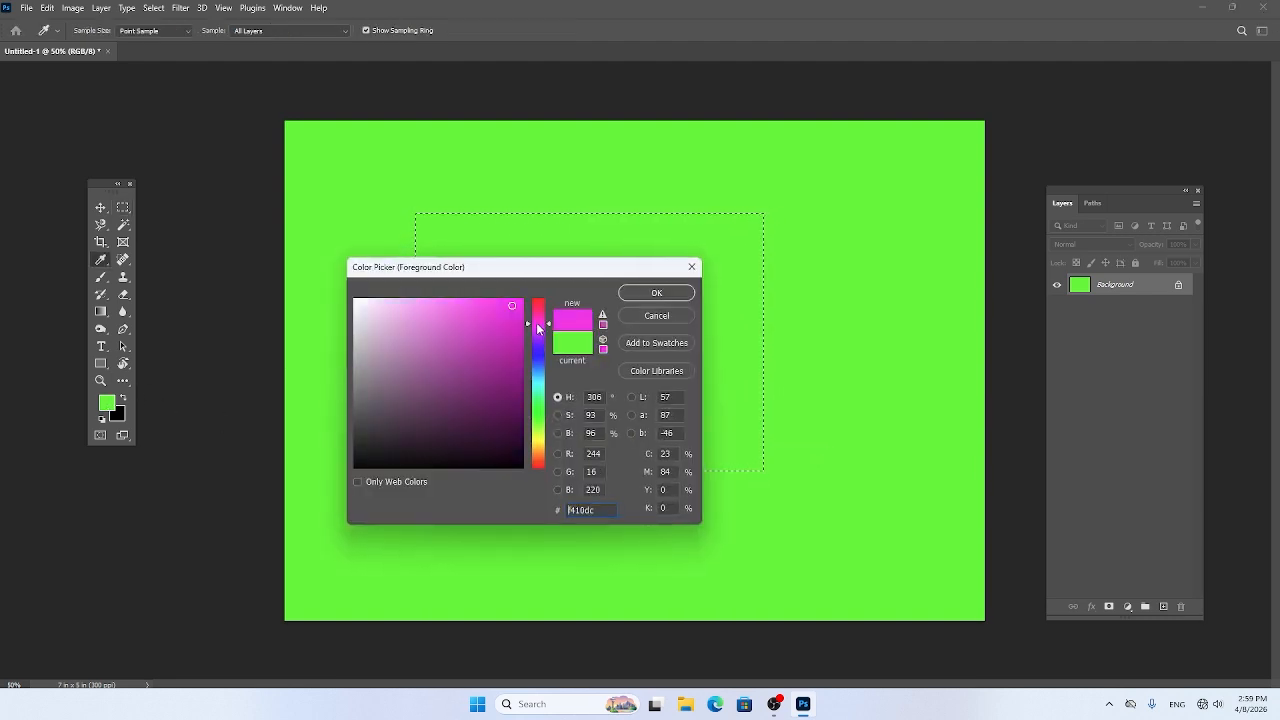
{"action": "left_click", "coordinate": [653, 292]}
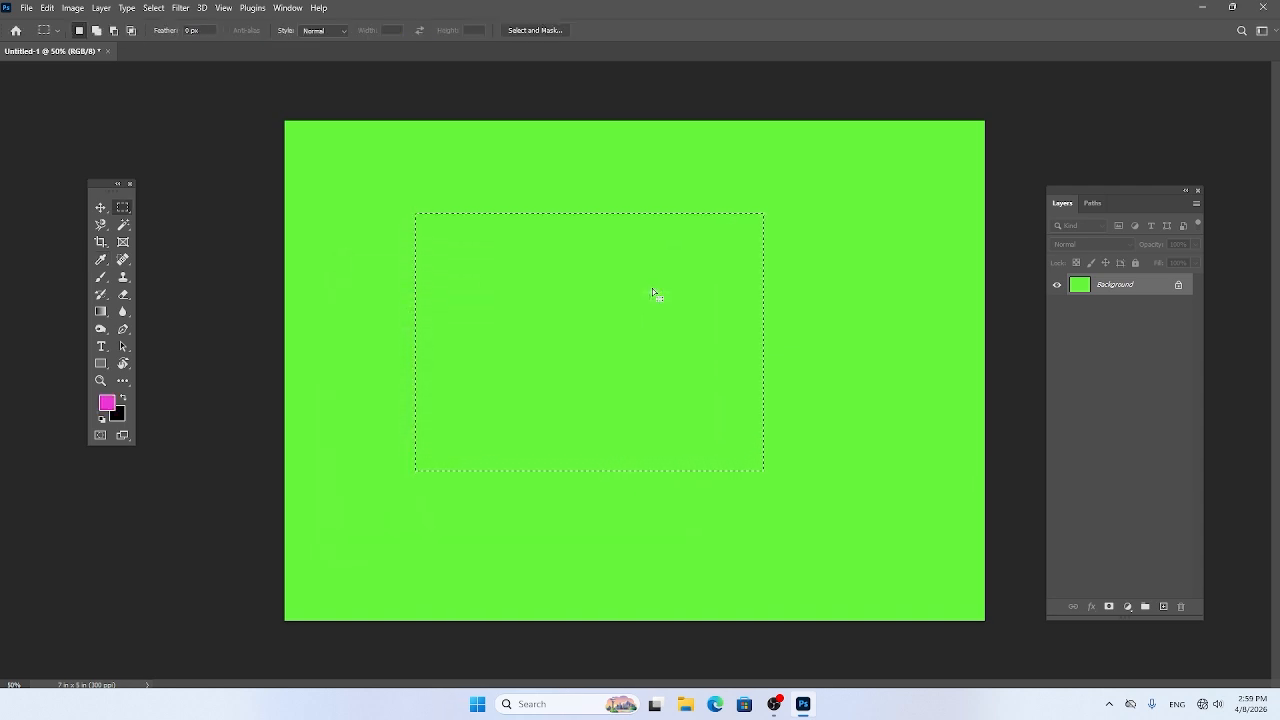
{"action": "key", "text": "alt+BackSpace"}
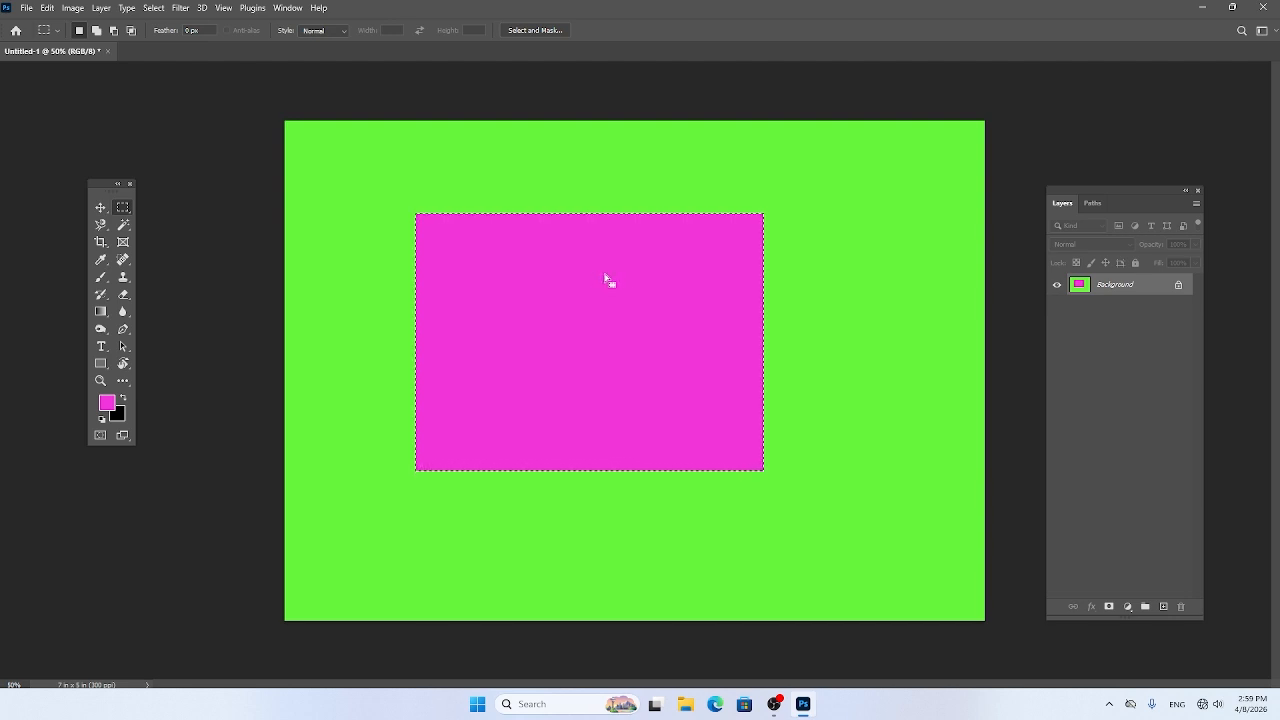
{"action": "left_click", "coordinate": [444, 245]}
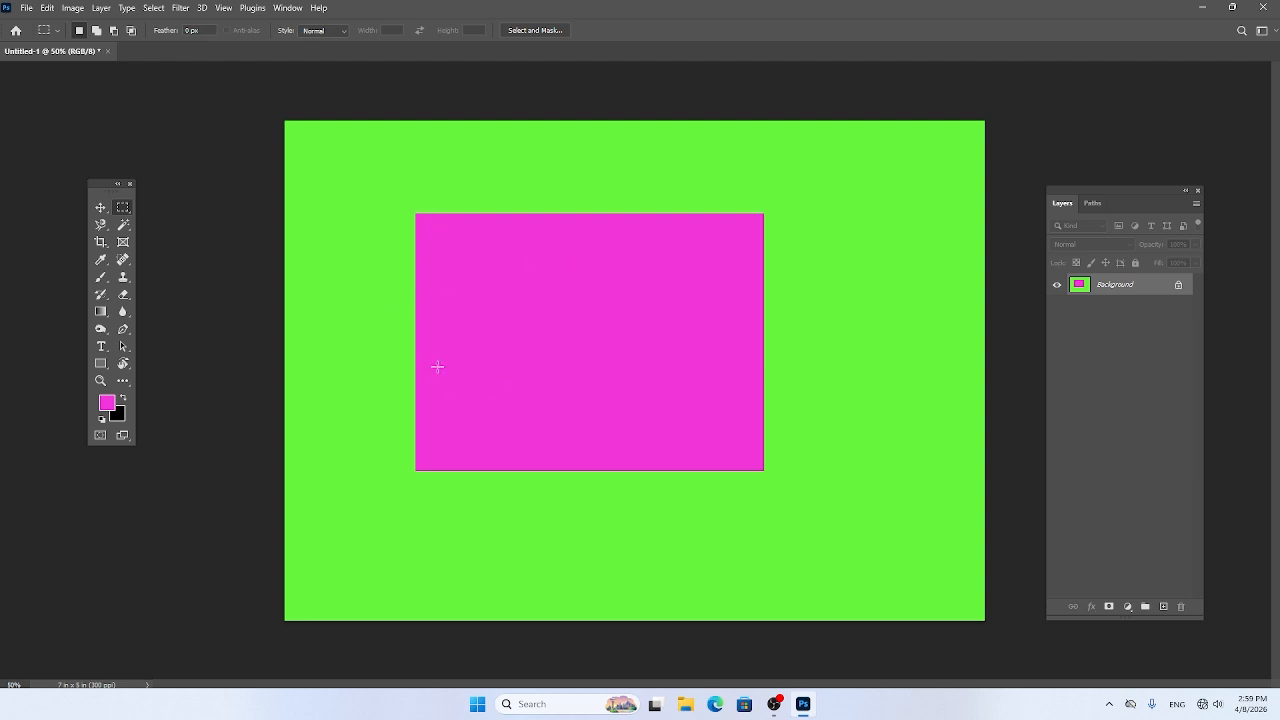
Draw a circular selection with the Elliptical Marquee Tool on the green area to the right of the magenta rectangle.
{"action": "right_click", "coordinate": [122, 207]}
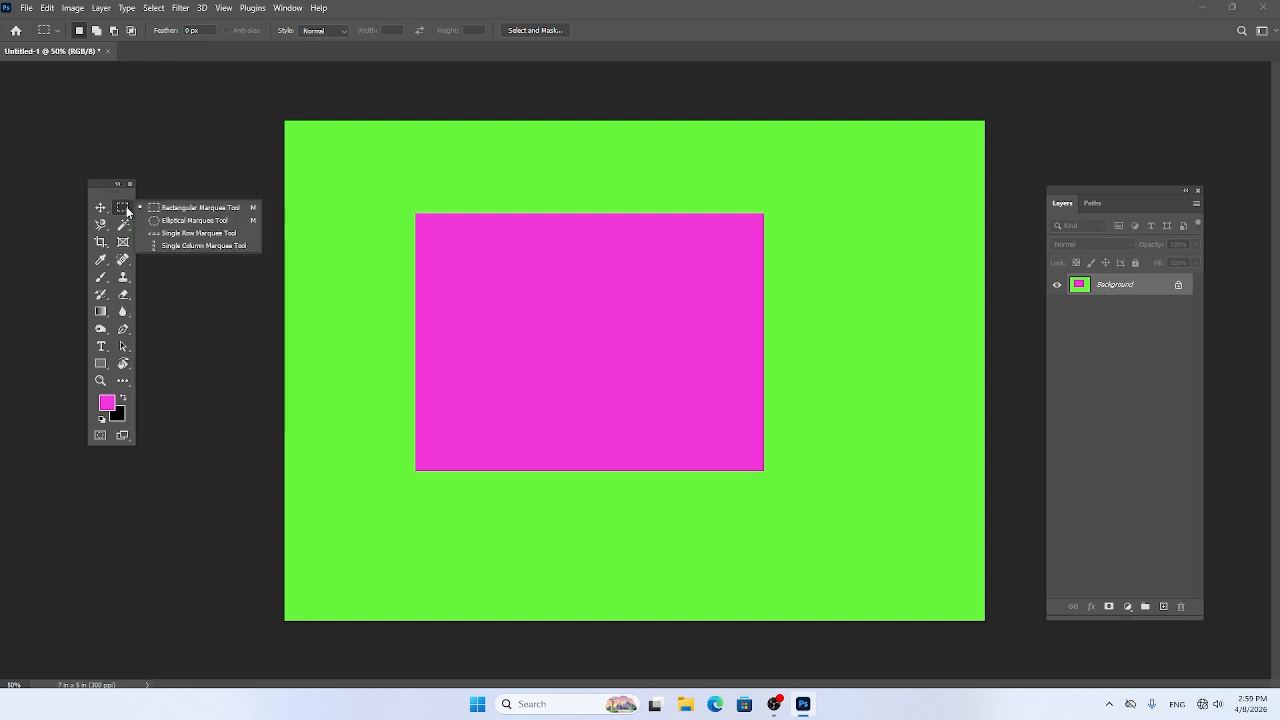
{"action": "left_click", "coordinate": [197, 221]}
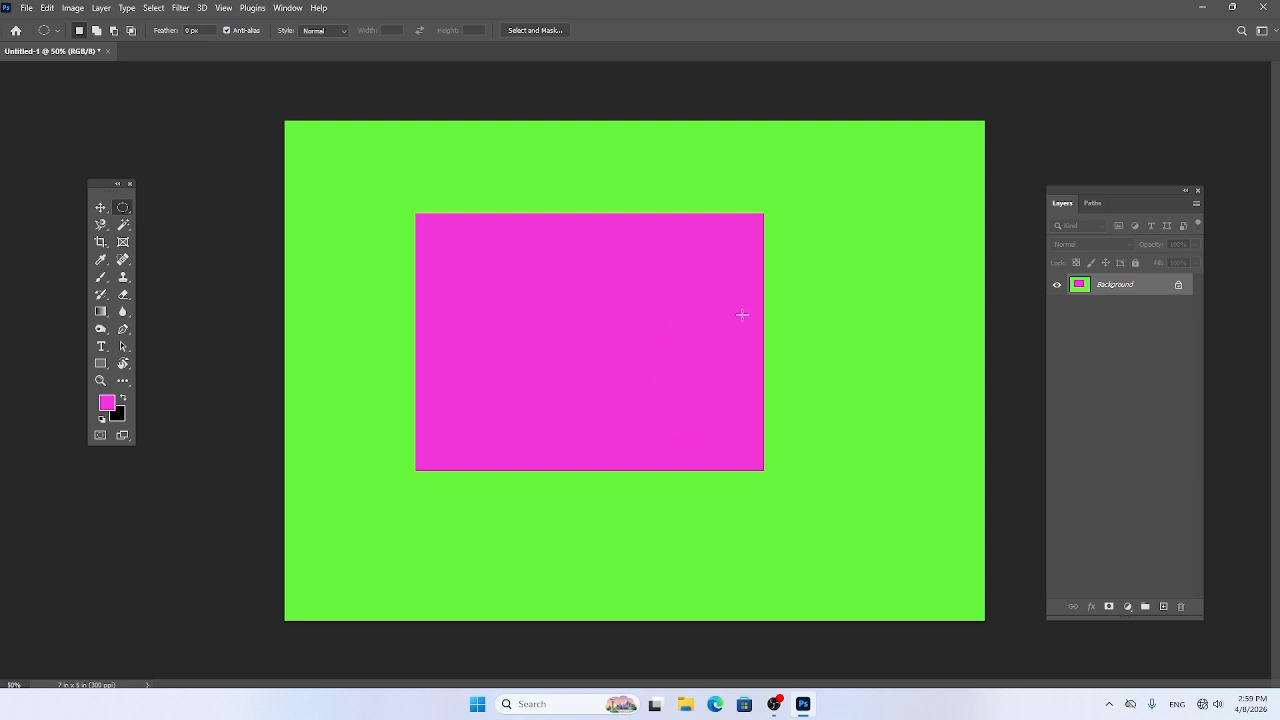
{"action": "left_click_drag", "start_coordinate": [784, 278], "coordinate": [945, 441]}
Fill the circular selection with the foreground colour set to cyan #10f4e1, and deselect it.
{"action": "left_click", "coordinate": [105, 403]}
{"action": "left_click", "coordinate": [538, 457]}
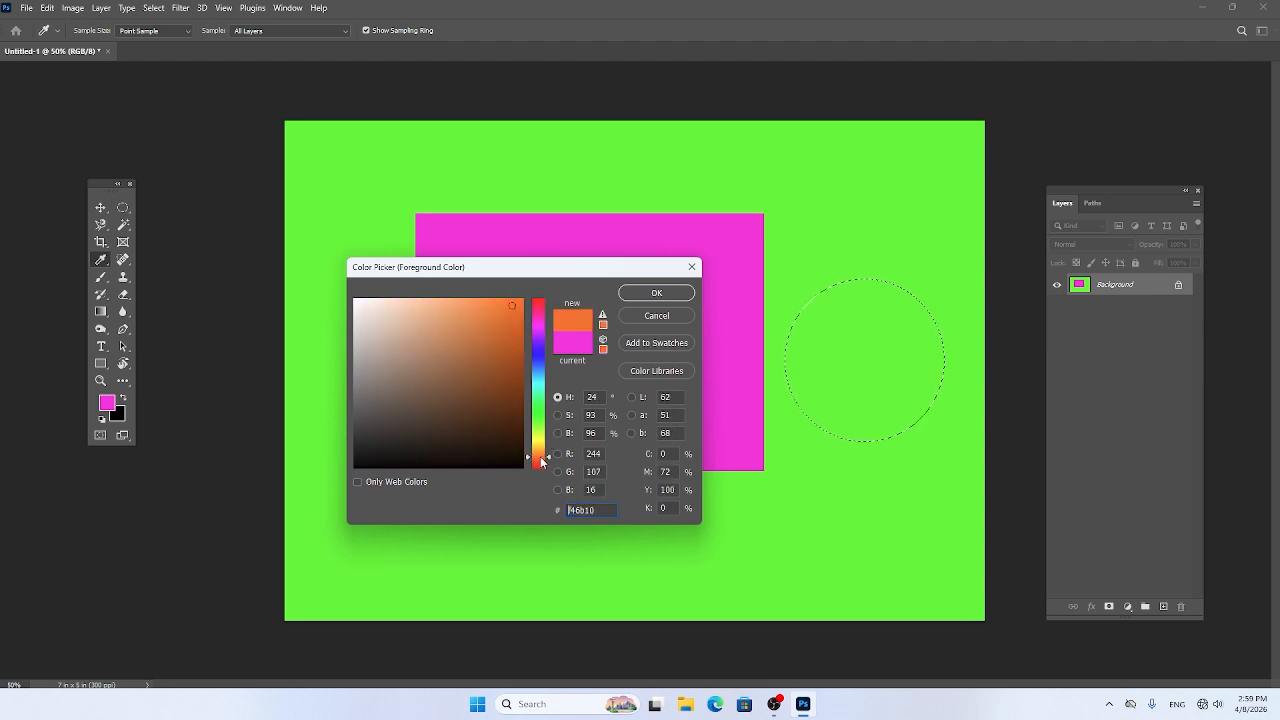
{"action": "left_click", "coordinate": [536, 384]}
{"action": "left_click", "coordinate": [657, 292]}
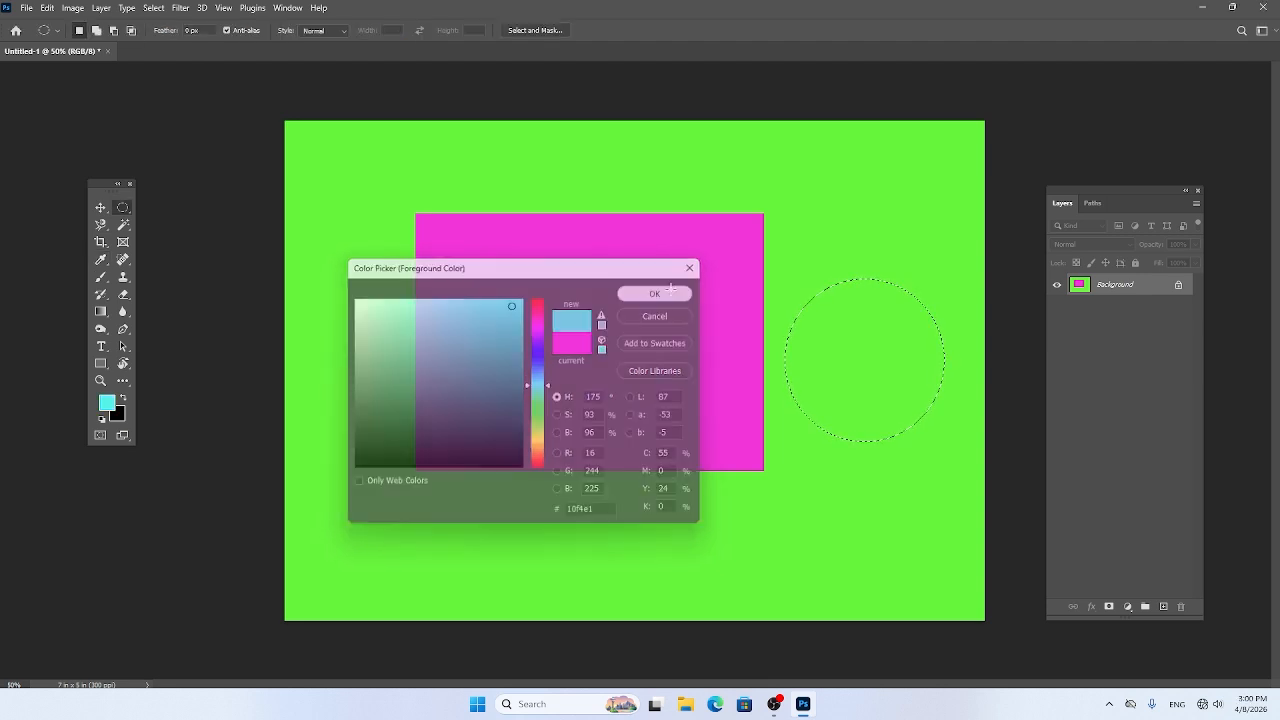
{"action": "key", "text": "alt+BackSpace"}
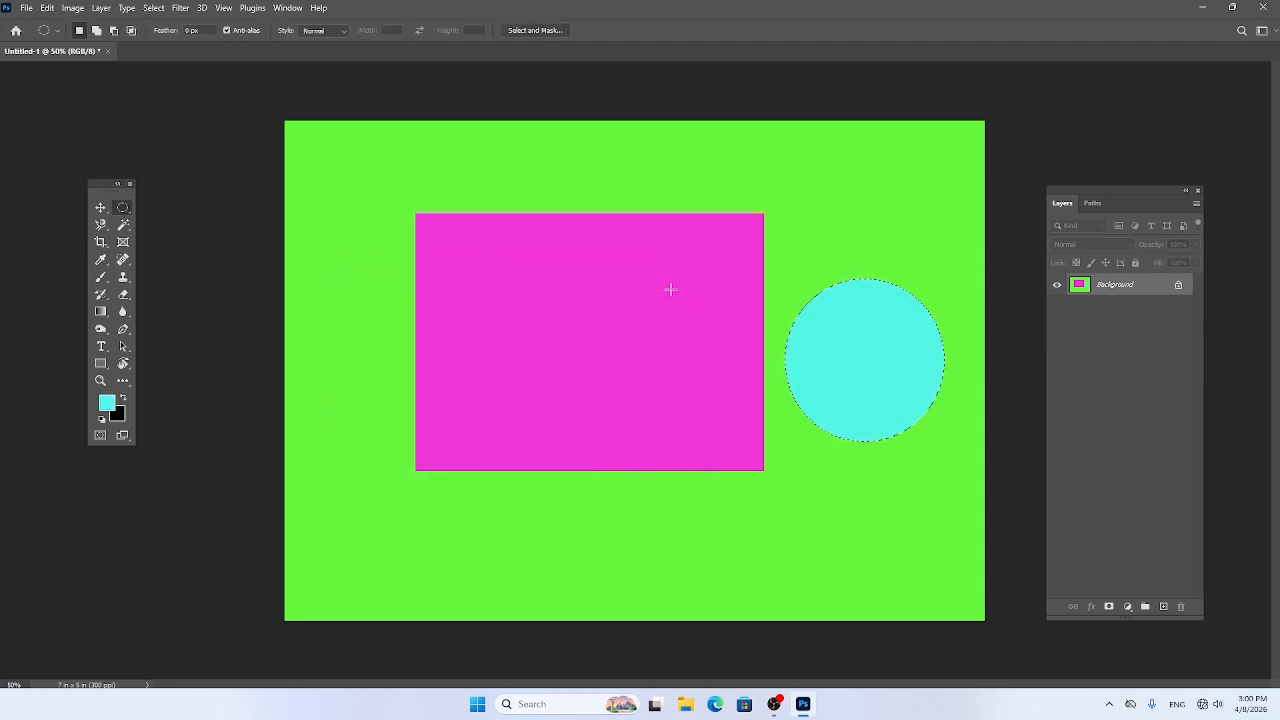
{"action": "key", "text": "ctrl+d"}
Set the foreground colour to pure red #ff0000.
{"action": "left_click", "coordinate": [104, 404]}
{"action": "left_click_drag", "start_coordinate": [411, 383], "coordinate": [290, 268]}
{"action": "left_click_drag", "start_coordinate": [541, 441], "coordinate": [541, 474]}
{"action": "left_click", "coordinate": [498, 341]}
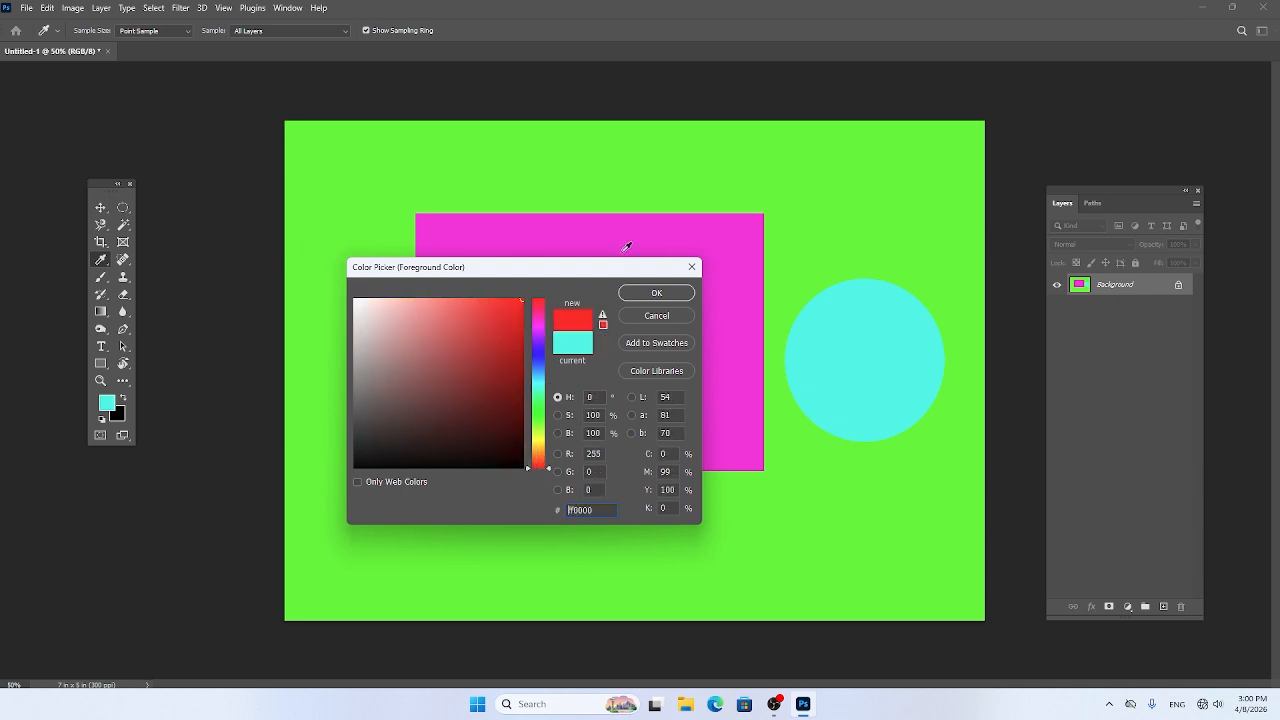
{"action": "left_click", "coordinate": [656, 292]}
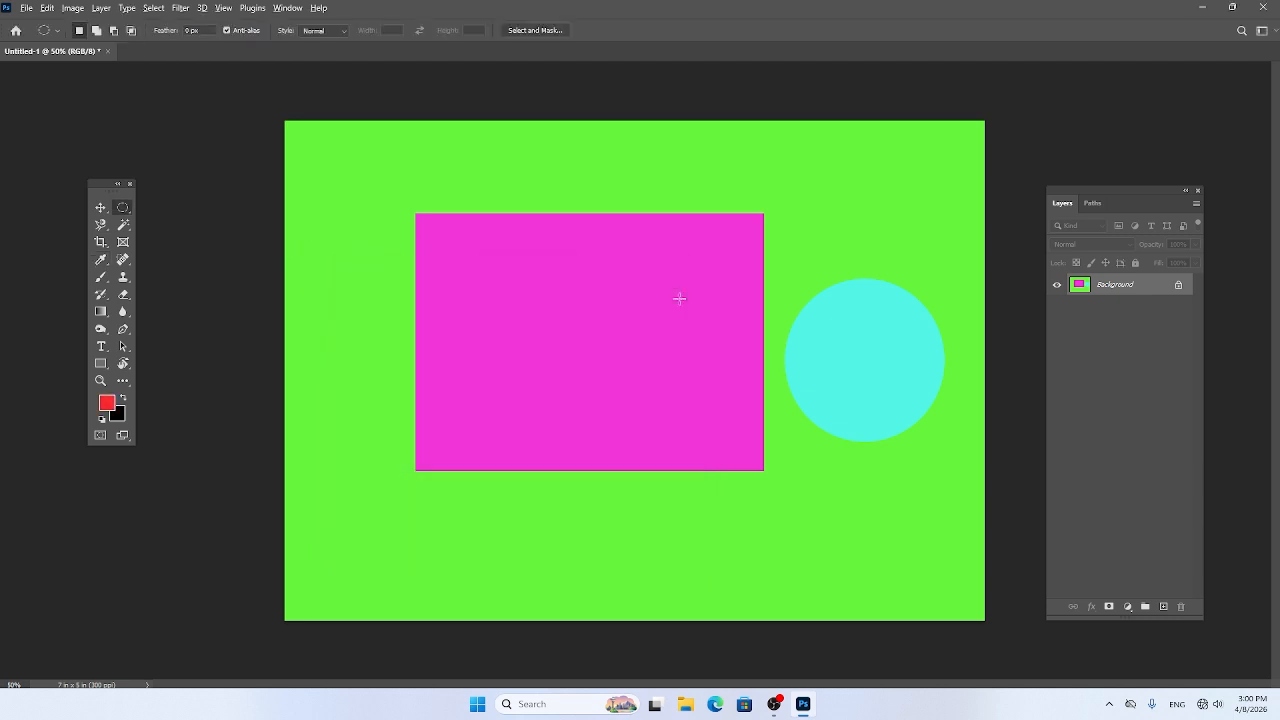
Fill the entire canvas with the red foreground colour.
{"action": "key", "text": "alt+BackSpace"}
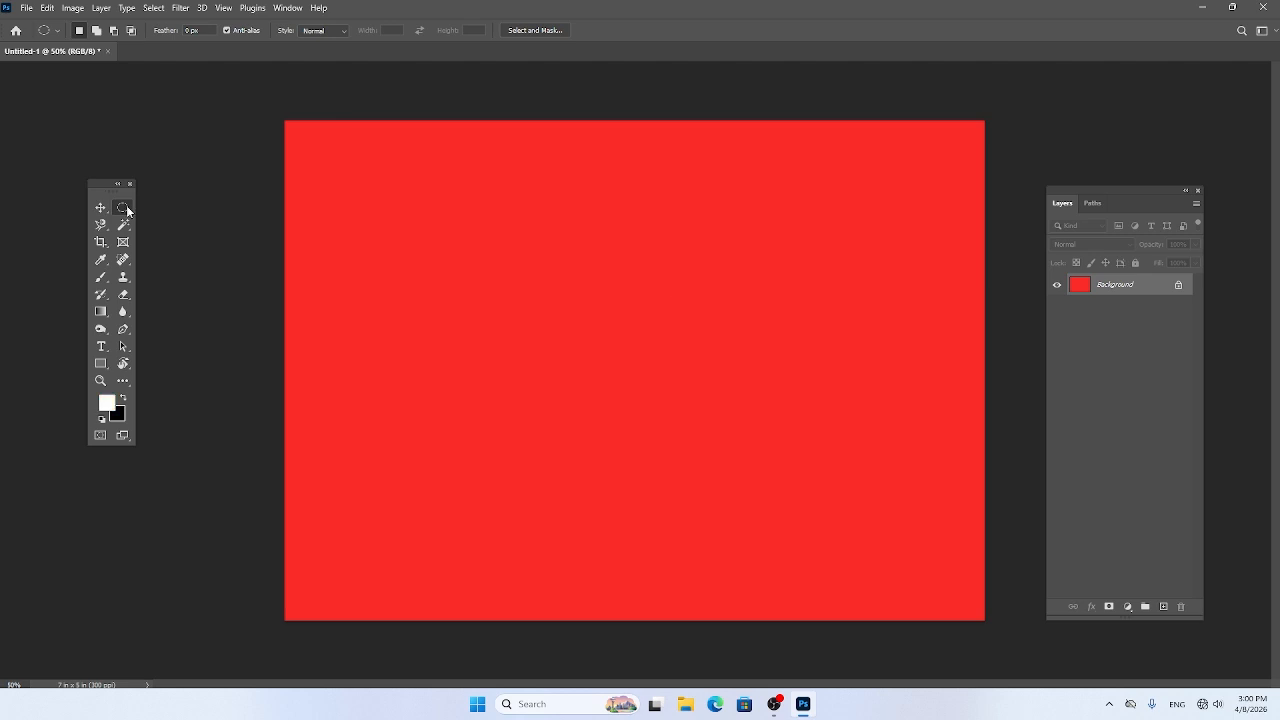
{"action": "left_click", "coordinate": [101, 226]}
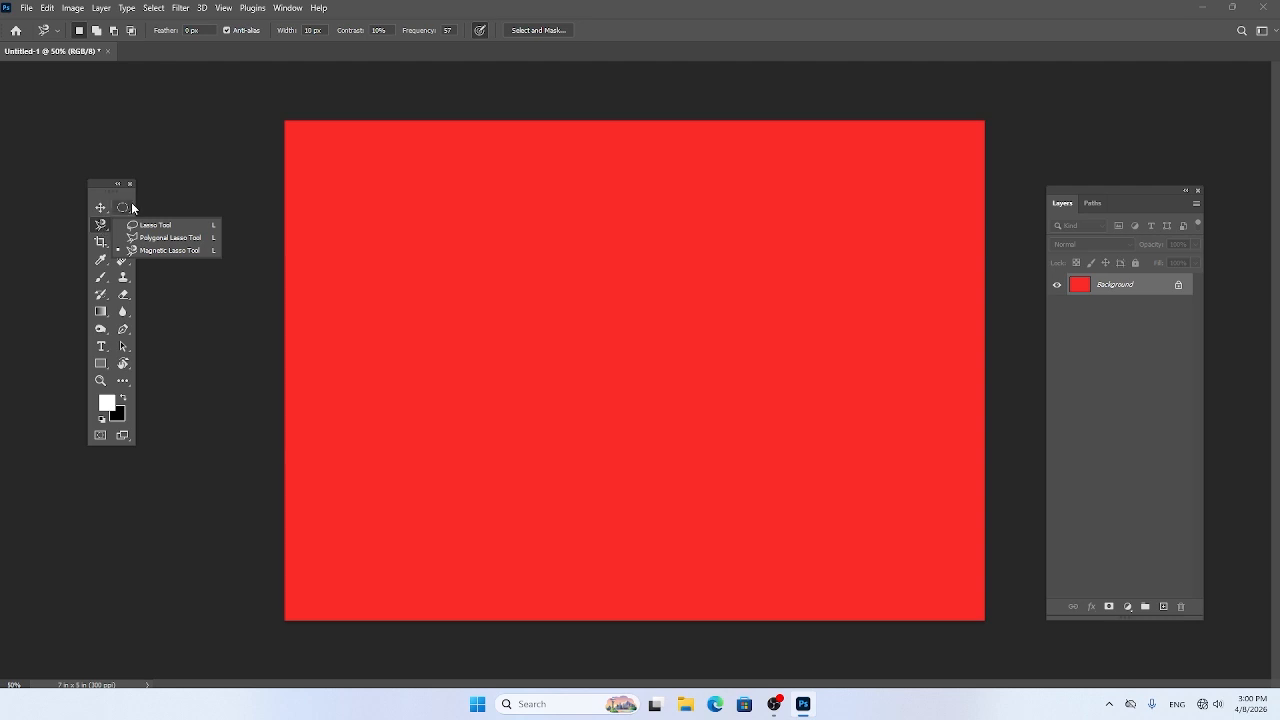
{"action": "left_click", "coordinate": [130, 209]}
{"action": "left_click", "coordinate": [129, 206]}
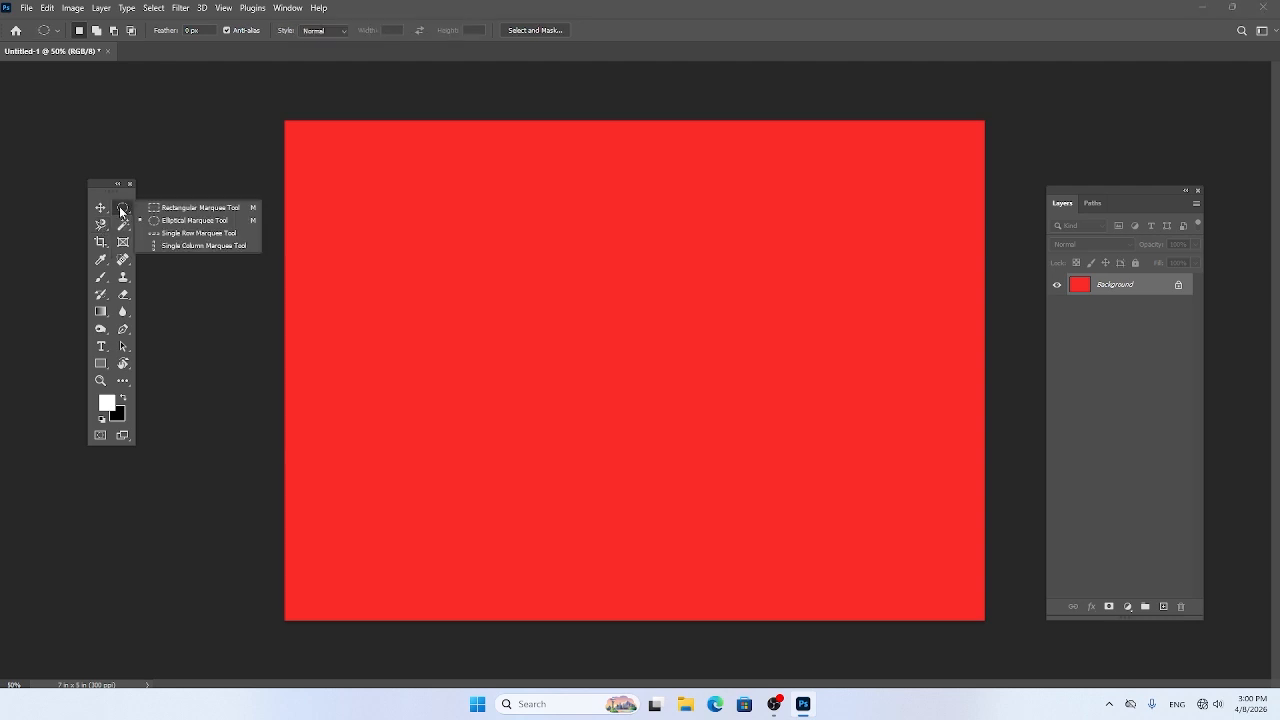
Draw a freehand, cloud-like closed selection with the Lasso Tool near the middle of the red canvas.
{"action": "left_click", "coordinate": [101, 225]}
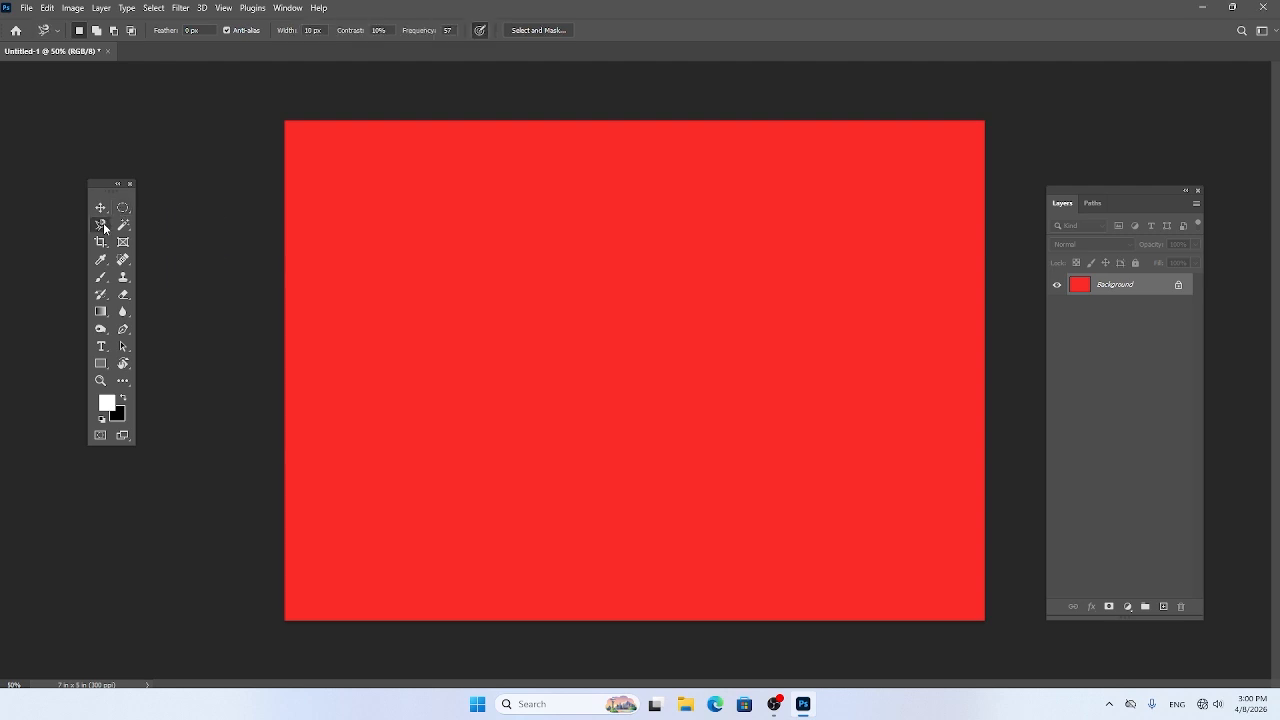
{"action": "right_click", "coordinate": [104, 228]}
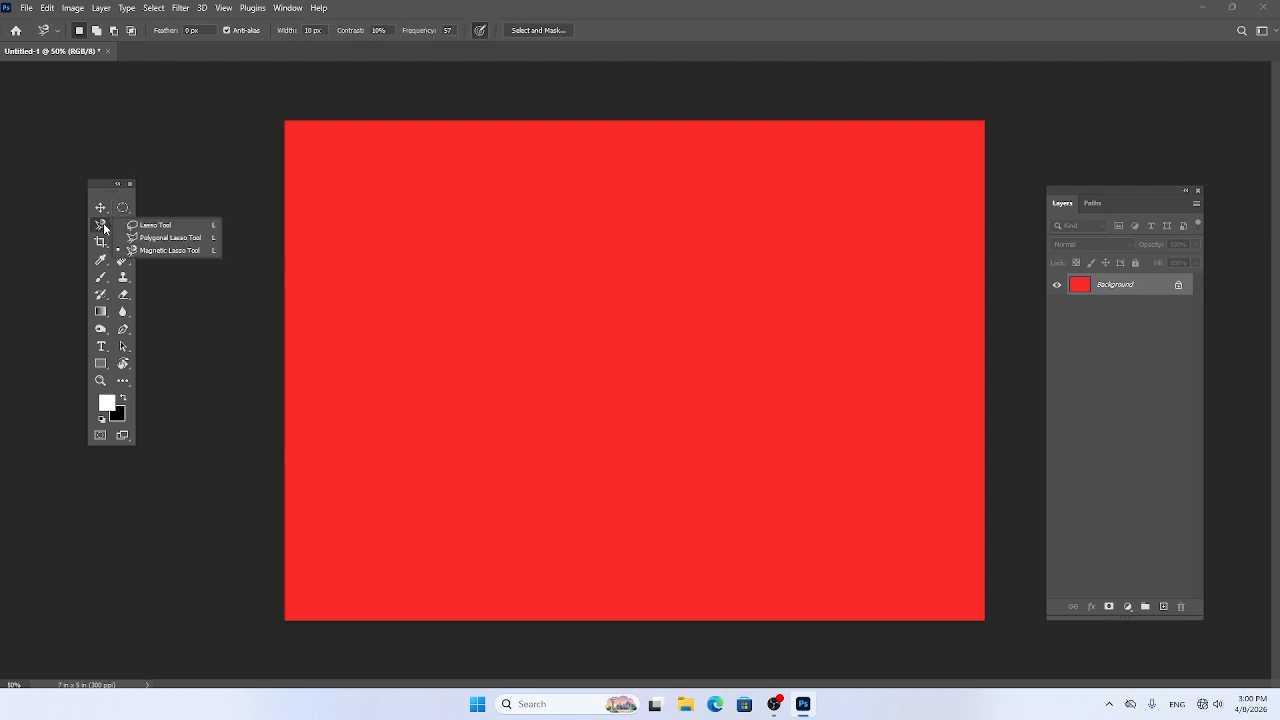
{"action": "left_click", "coordinate": [181, 228]}
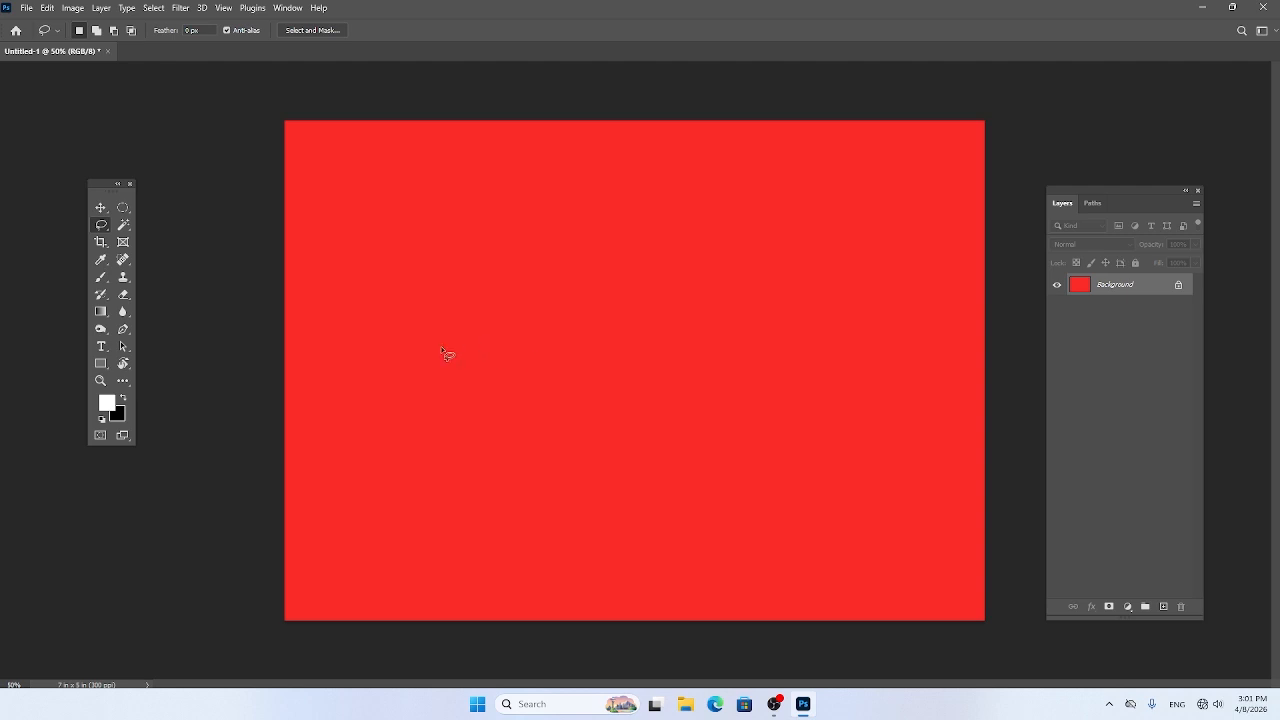
{"action": "mouse_move", "coordinate": [441, 347]}
{"action": "left_mouse_down"}
{"action": "mouse_move", "coordinate": [559, 252]}
{"action": "mouse_move", "coordinate": [632, 348]}
{"action": "mouse_move", "coordinate": [623, 395]}
{"action": "mouse_move", "coordinate": [508, 420]}
{"action": "left_mouse_up"}
{"action": "left_click_drag", "start_coordinate": [441, 347], "coordinate": [441, 347]}
{"action": "left_click", "coordinate": [661, 304]}
{"action": "mouse_move", "coordinate": [421, 352]}
{"action": "left_mouse_down"}
{"action": "mouse_move", "coordinate": [453, 299]}
{"action": "mouse_move", "coordinate": [560, 266]}
{"action": "mouse_move", "coordinate": [639, 290]}
{"action": "mouse_move", "coordinate": [673, 345]}
{"action": "mouse_move", "coordinate": [565, 385]}
{"action": "left_mouse_up"}
{"action": "left_click_drag", "start_coordinate": [449, 401], "coordinate": [422, 356]}
Fill the freehand lasso selection with the white foreground colour and deselect it.
{"action": "key", "text": "alt+BackSpace"}
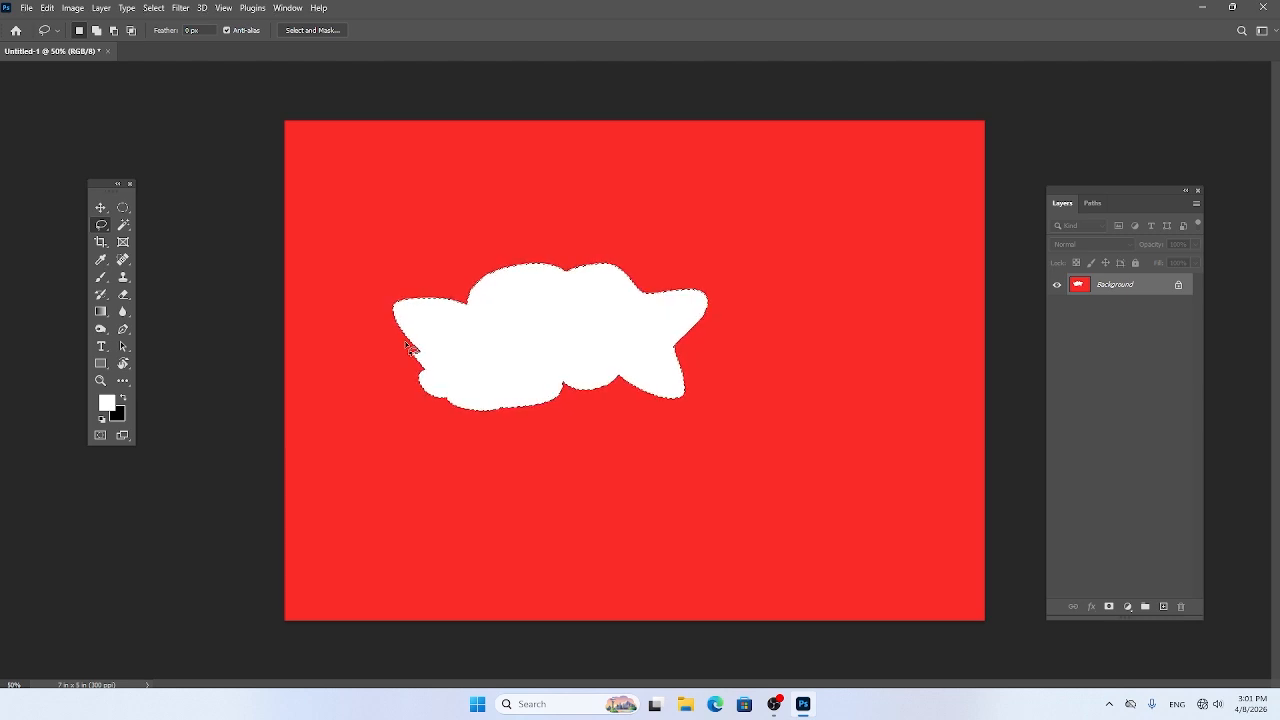
{"action": "key", "text": "ctrl+d"}
{"action": "left_click_drag", "start_coordinate": [458, 257], "coordinate": [465, 256]}
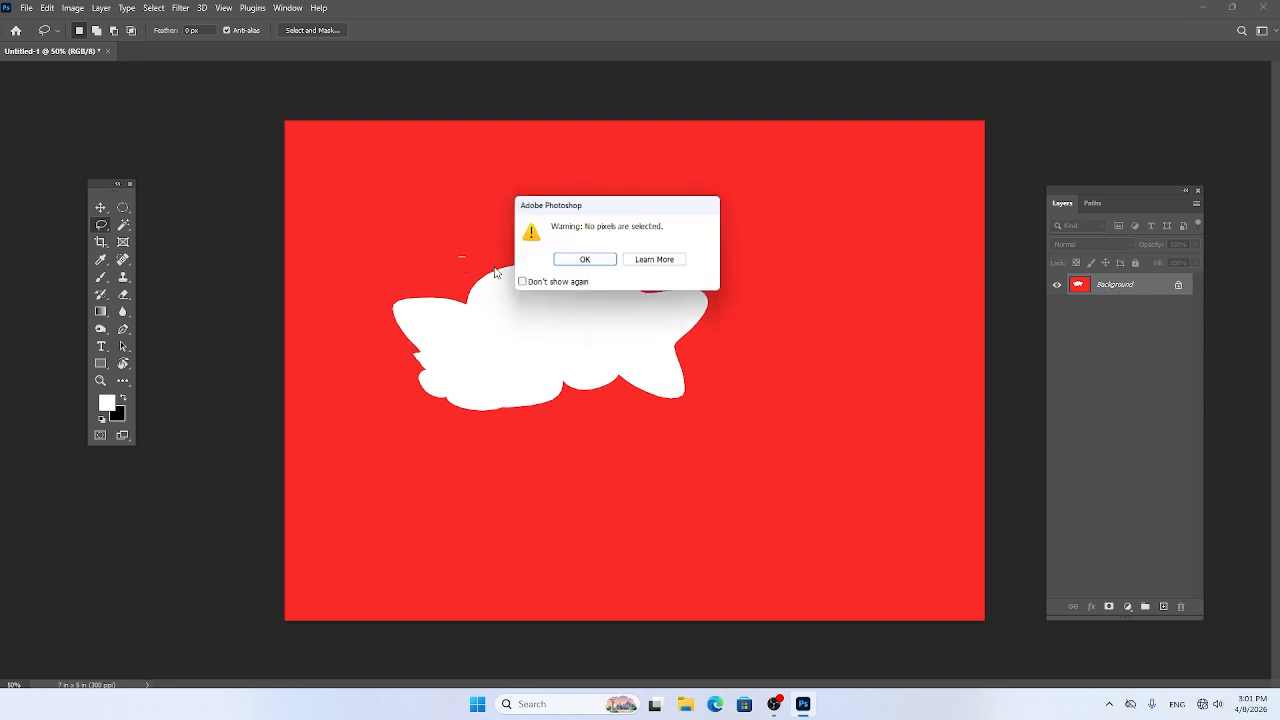
{"action": "left_click", "coordinate": [585, 261]}
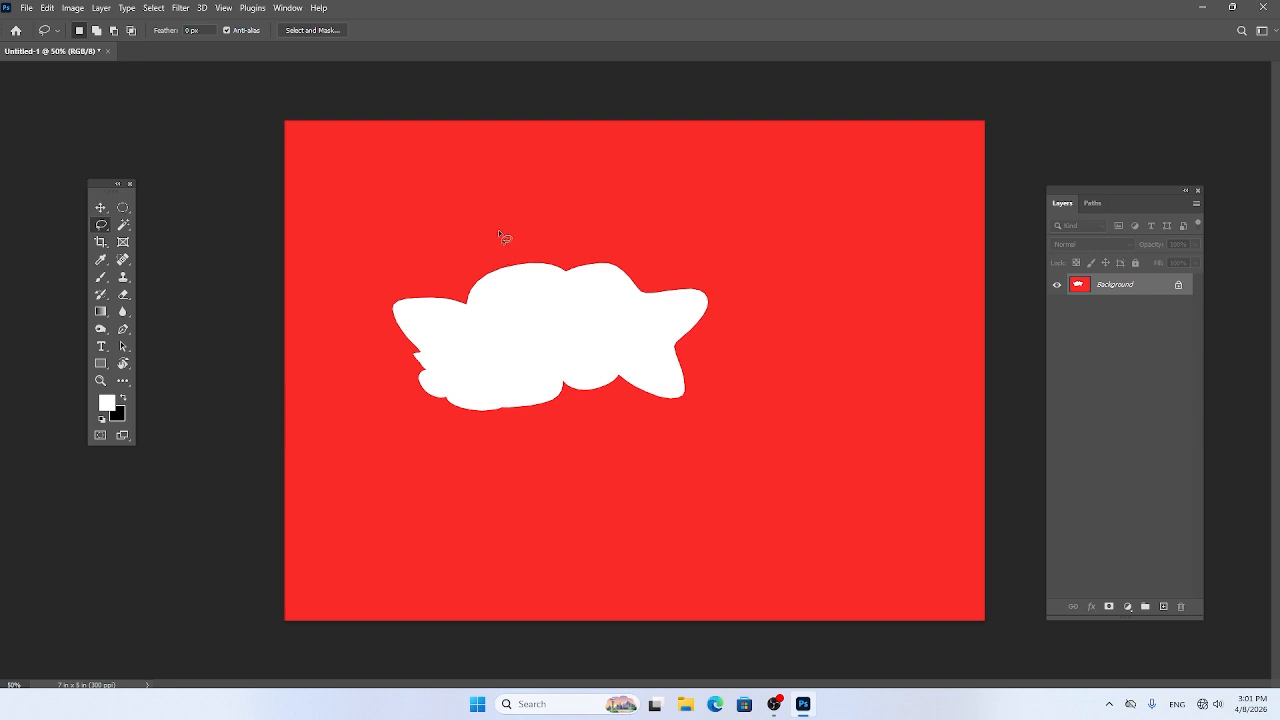
Make a white zigzag shape above the white blob by filling a Polygonal Lasso selection with the foreground colour, and deselect it.
{"action": "right_click", "coordinate": [104, 227]}
{"action": "left_click", "coordinate": [166, 238]}
{"action": "left_click", "coordinate": [418, 204]}
{"action": "left_click", "coordinate": [488, 162]}
{"action": "left_click", "coordinate": [552, 197]}
{"action": "left_click", "coordinate": [492, 189]}
{"action": "left_click", "coordinate": [466, 233]}
{"action": "left_click", "coordinate": [477, 184]}
{"action": "left_click", "coordinate": [343, 172]}
{"action": "left_click", "coordinate": [356, 265]}
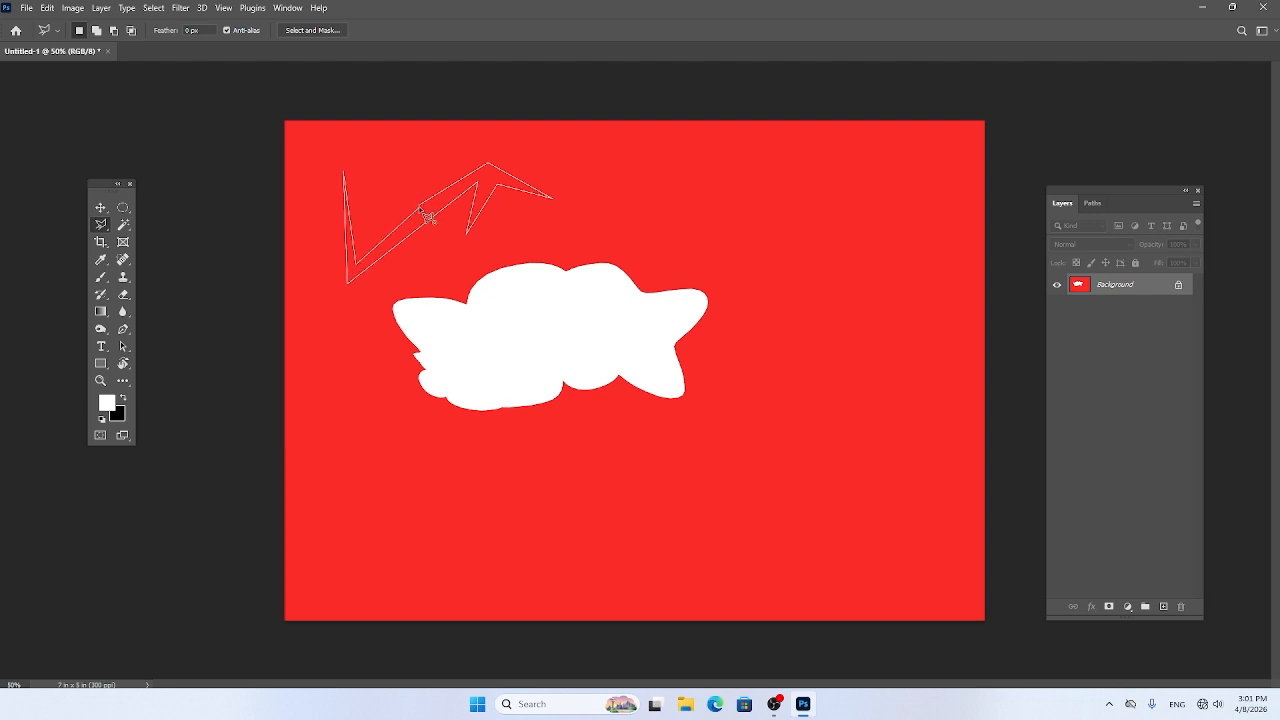
{"action": "left_click", "coordinate": [421, 211]}
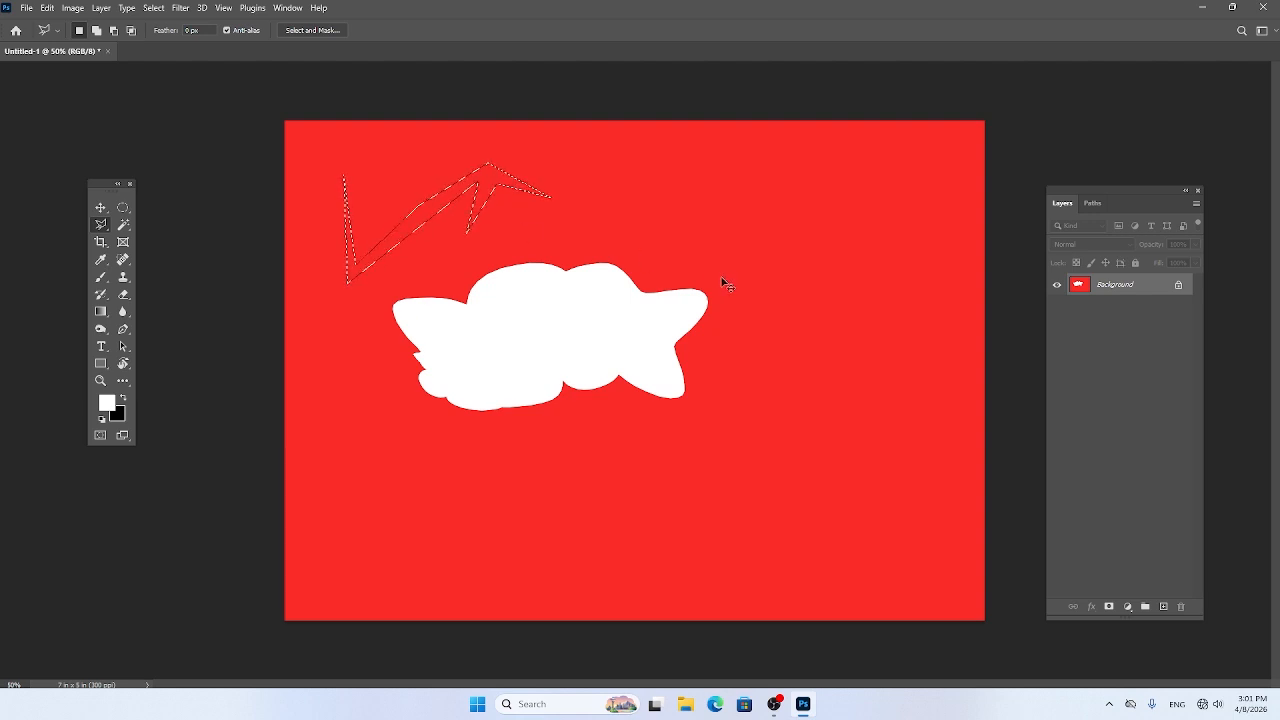
{"action": "key", "text": "alt+BackSpace"}
{"action": "key", "text": "ctrl+d"}
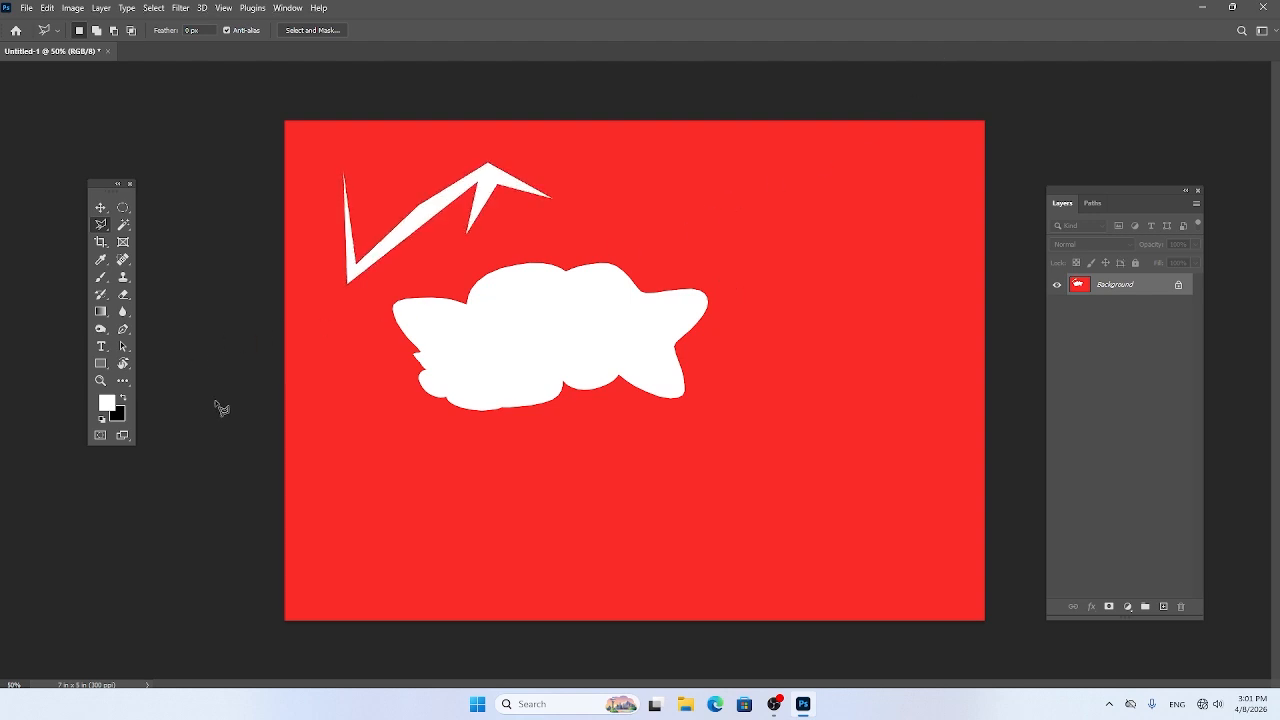
Set the background colour to bright green #33f241.
{"action": "left_click", "coordinate": [118, 412]}
{"action": "left_click", "coordinate": [487, 307]}
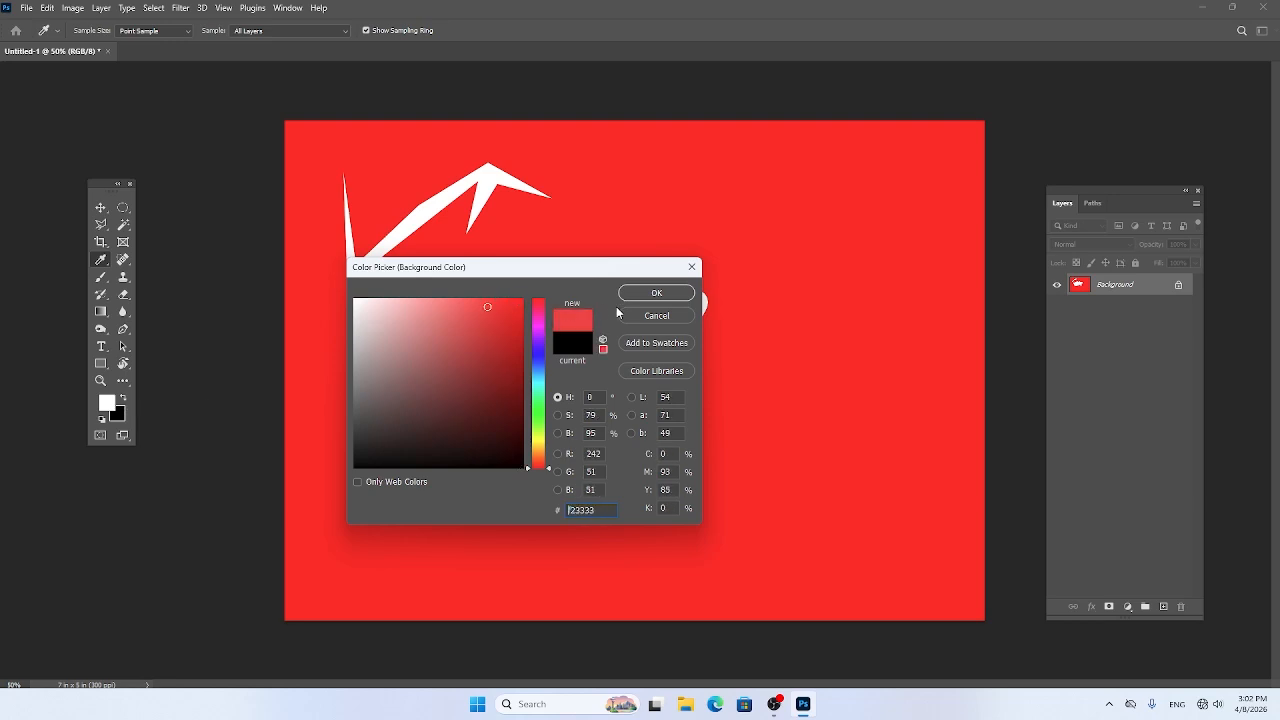
{"action": "left_click", "coordinate": [539, 410]}
{"action": "left_click", "coordinate": [656, 292]}
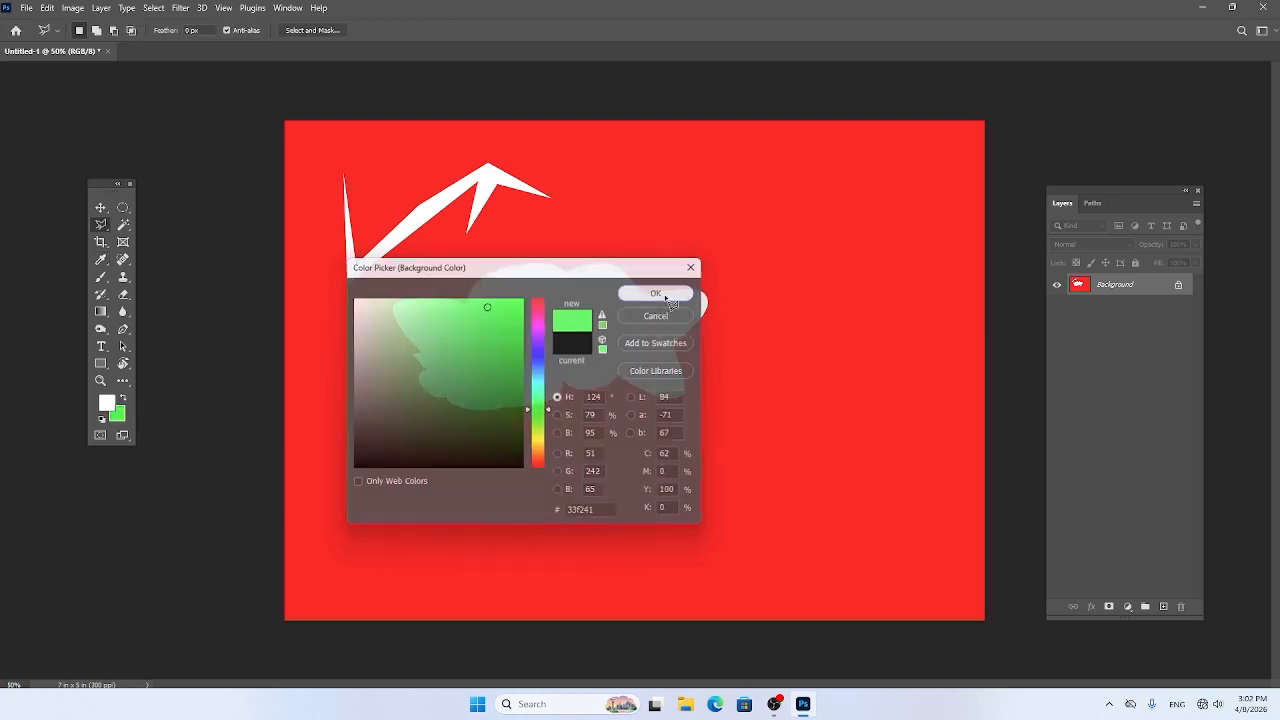
Make an angular green shape to the right of the white blob by filling a Polygonal Lasso selection with the background colour, and deselect it.
{"action": "left_click", "coordinate": [834, 250]}
{"action": "left_click", "coordinate": [720, 365]}
{"action": "left_click", "coordinate": [904, 457]}
{"action": "left_click", "coordinate": [775, 240]}
{"action": "left_click", "coordinate": [890, 122]}
{"action": "left_click", "coordinate": [928, 239]}
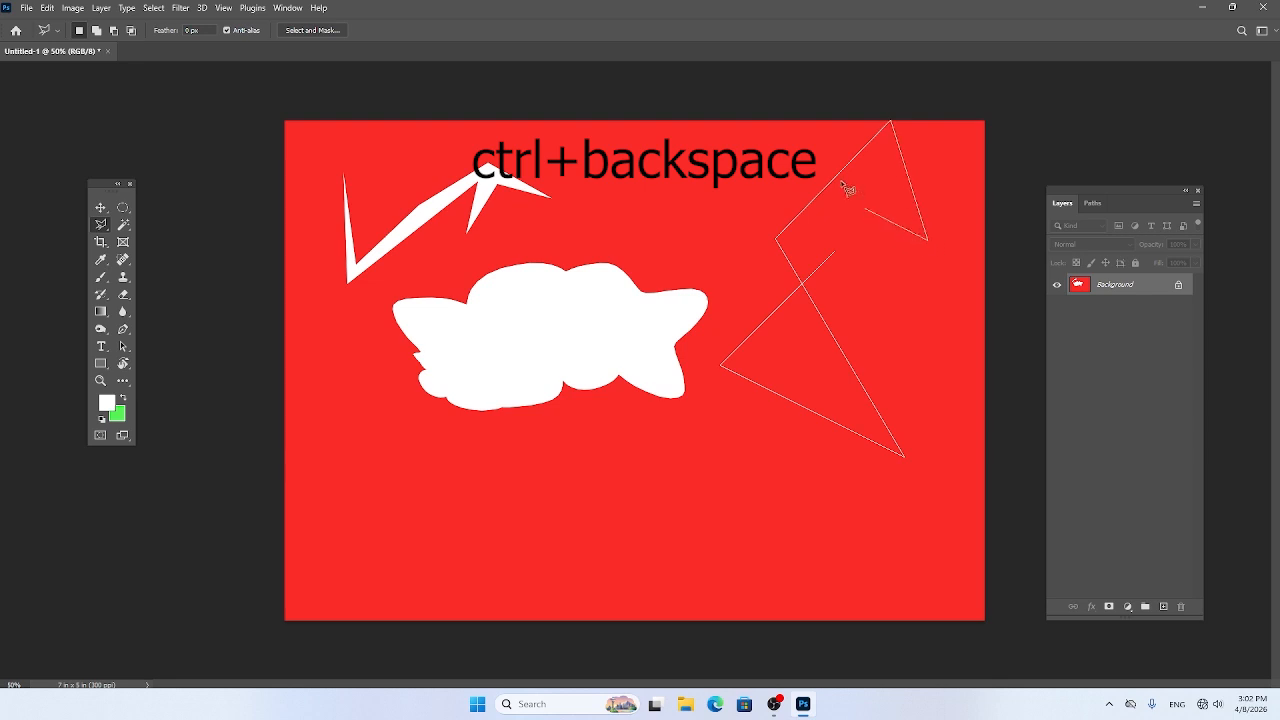
{"action": "left_click", "coordinate": [834, 250]}
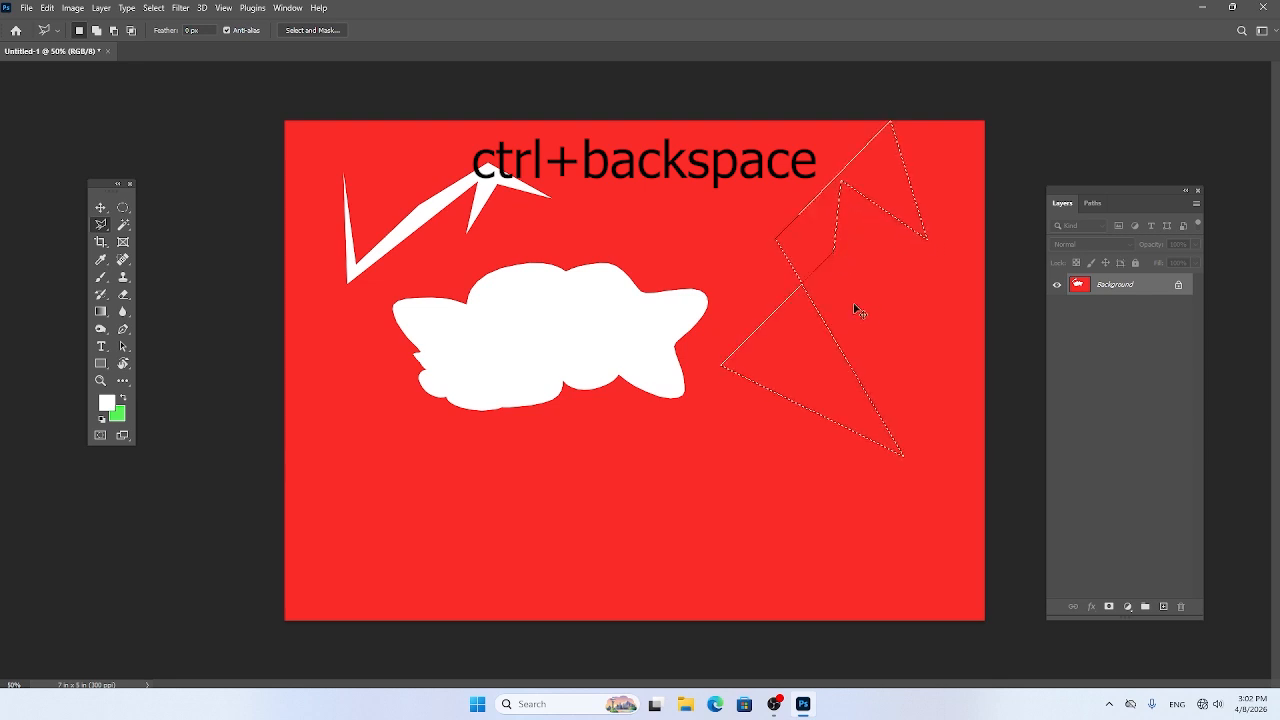
{"action": "key", "text": "ctrl+BackSpace"}
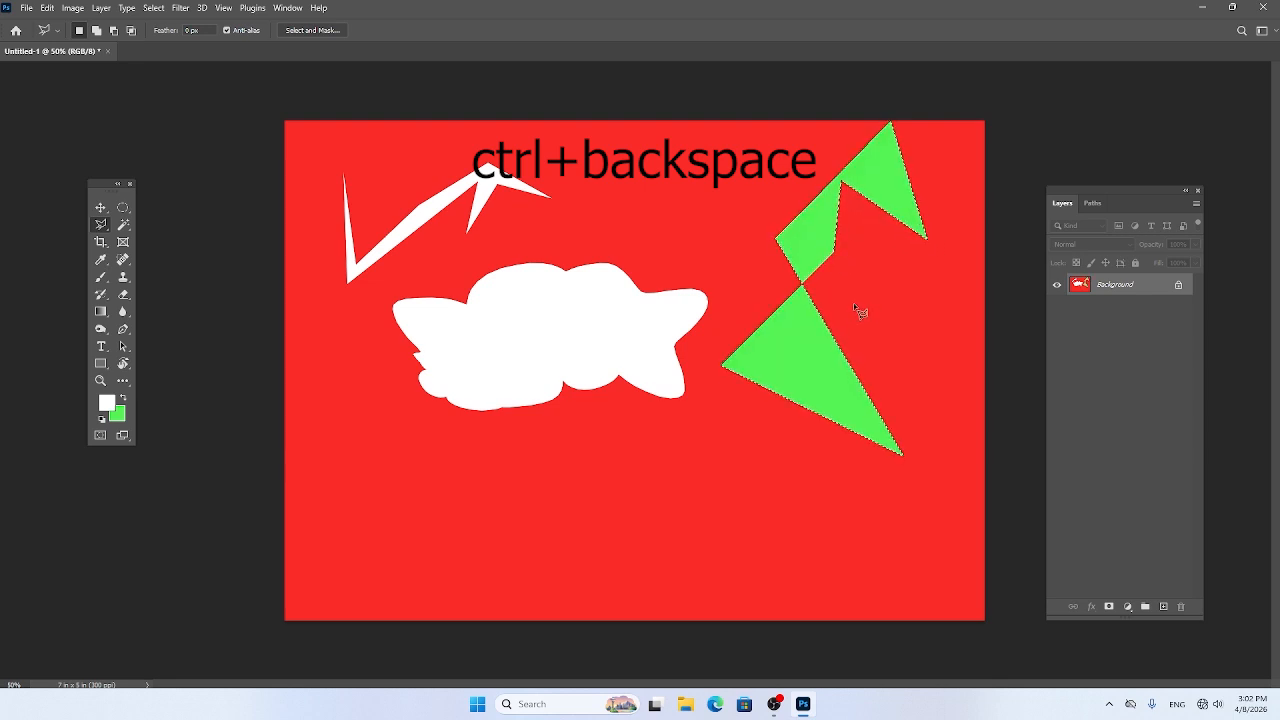
{"action": "key", "text": "ctrl+d"}
Trace the edges of the large lower green triangle with the Magnetic Lasso Tool to select it.
{"action": "left_click", "coordinate": [102, 226]}
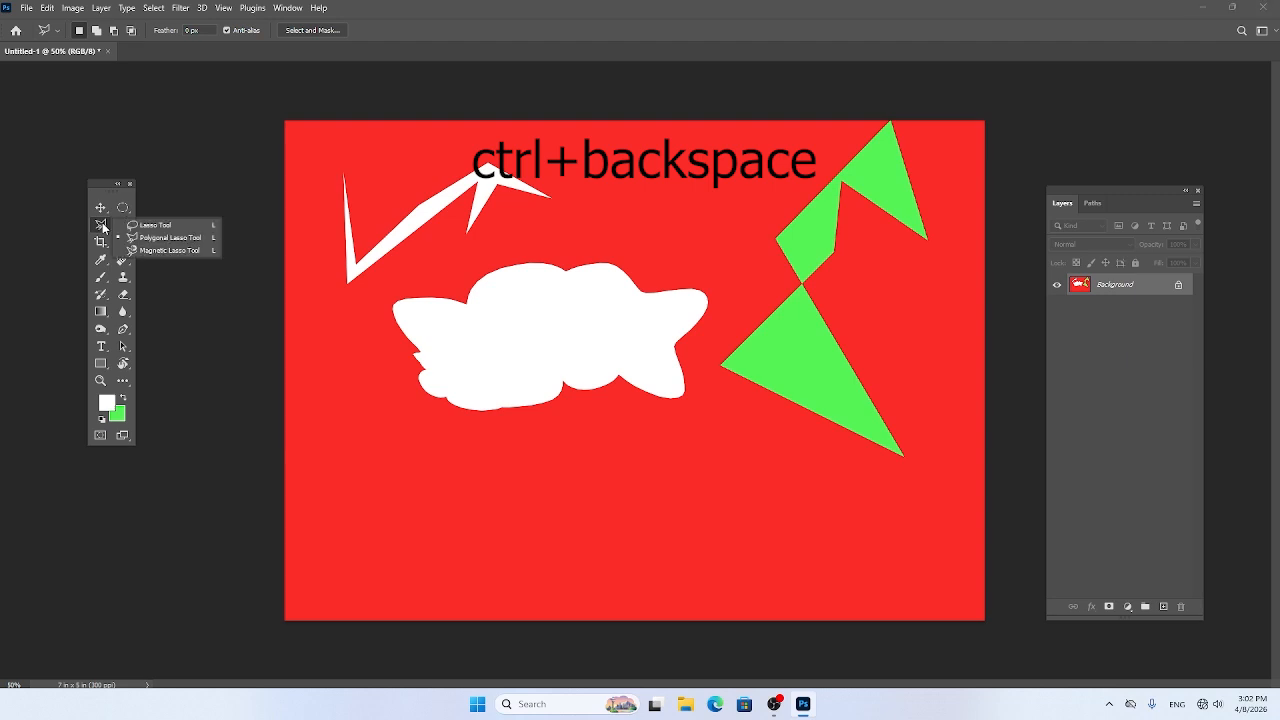
{"action": "left_click", "coordinate": [170, 250]}
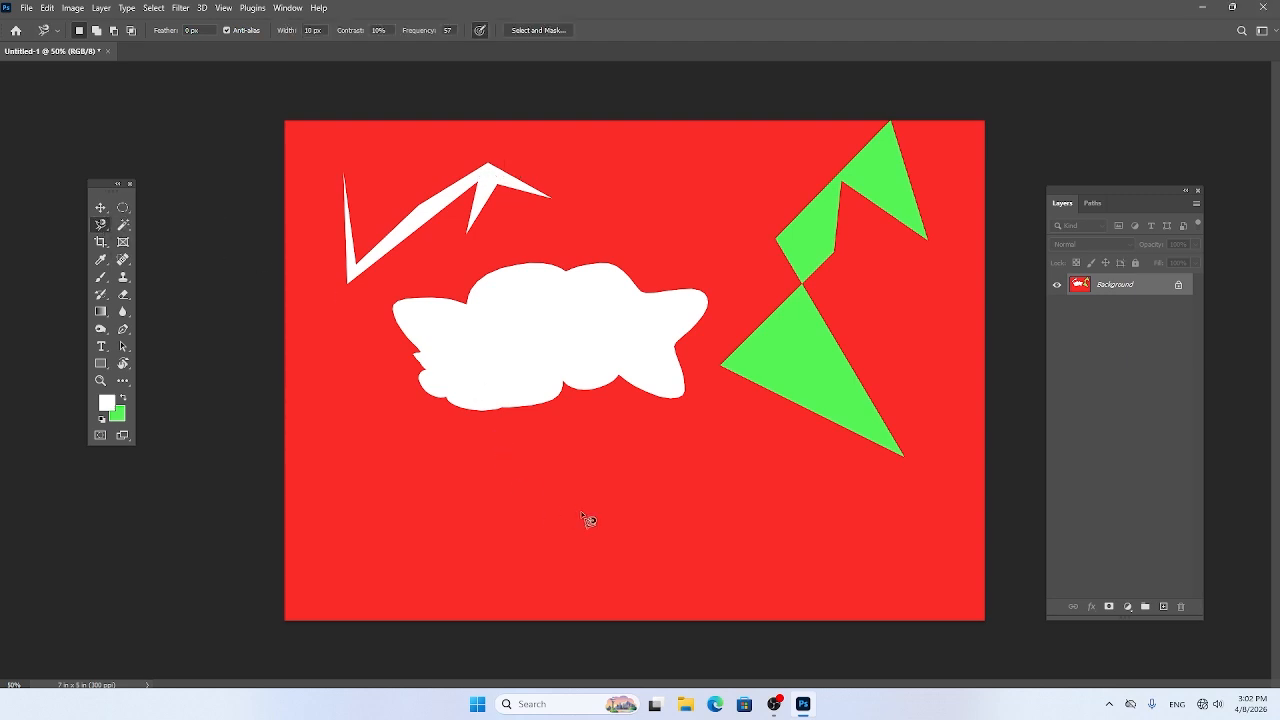
{"action": "left_click", "coordinate": [388, 311]}
{"action": "double_click", "coordinate": [758, 278]}
{"action": "left_click", "coordinate": [736, 575]}
{"action": "left_click", "coordinate": [743, 581]}
{"action": "left_click", "coordinate": [723, 367]}
{"action": "left_click", "coordinate": [726, 369]}
Set the foreground colour to light pink and fill the selected triangle with it.
{"action": "left_click", "coordinate": [106, 402]}
{"action": "mouse_move", "coordinate": [405, 410]}
{"action": "left_mouse_down"}
{"action": "mouse_move", "coordinate": [429, 385]}
{"action": "mouse_move", "coordinate": [441, 298]}
{"action": "left_mouse_up"}
{"action": "left_click", "coordinate": [652, 294]}
{"action": "key", "text": "alt+BackSpace"}
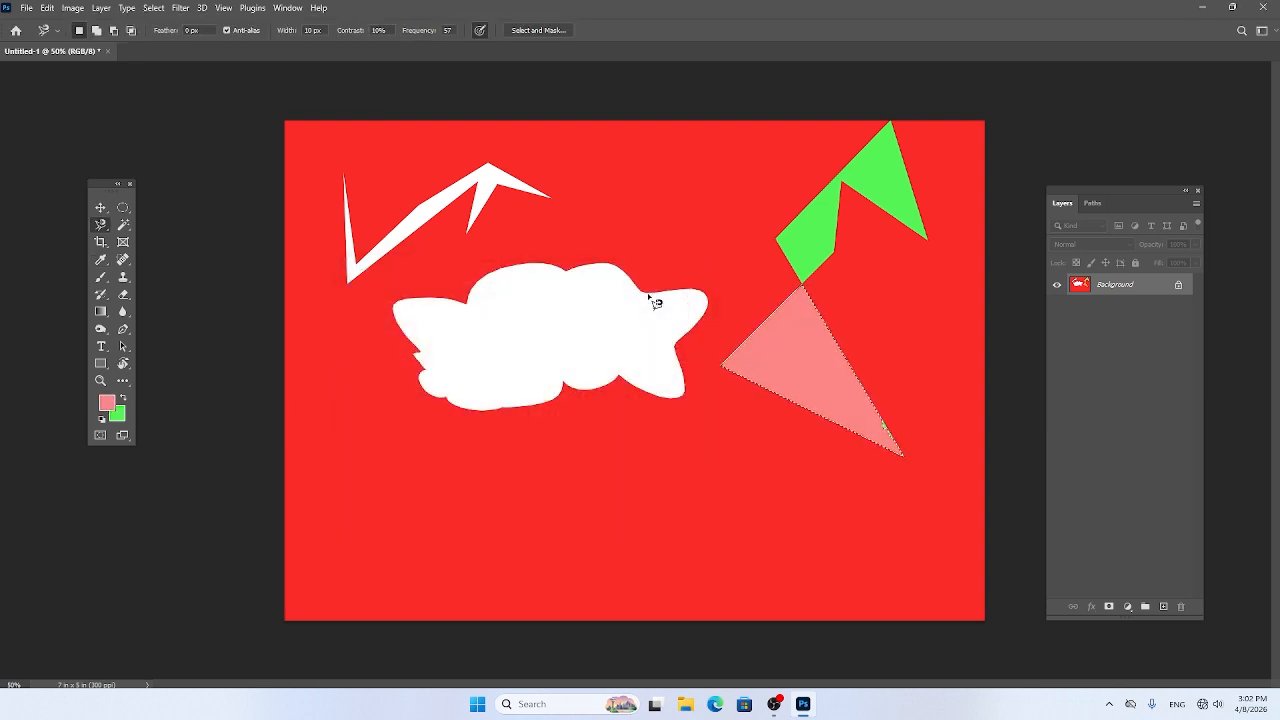
Select the white blob with the Magic Wand Tool and fill it with the green background colour.
{"action": "right_click", "coordinate": [101, 225]}
{"action": "left_click", "coordinate": [128, 228]}
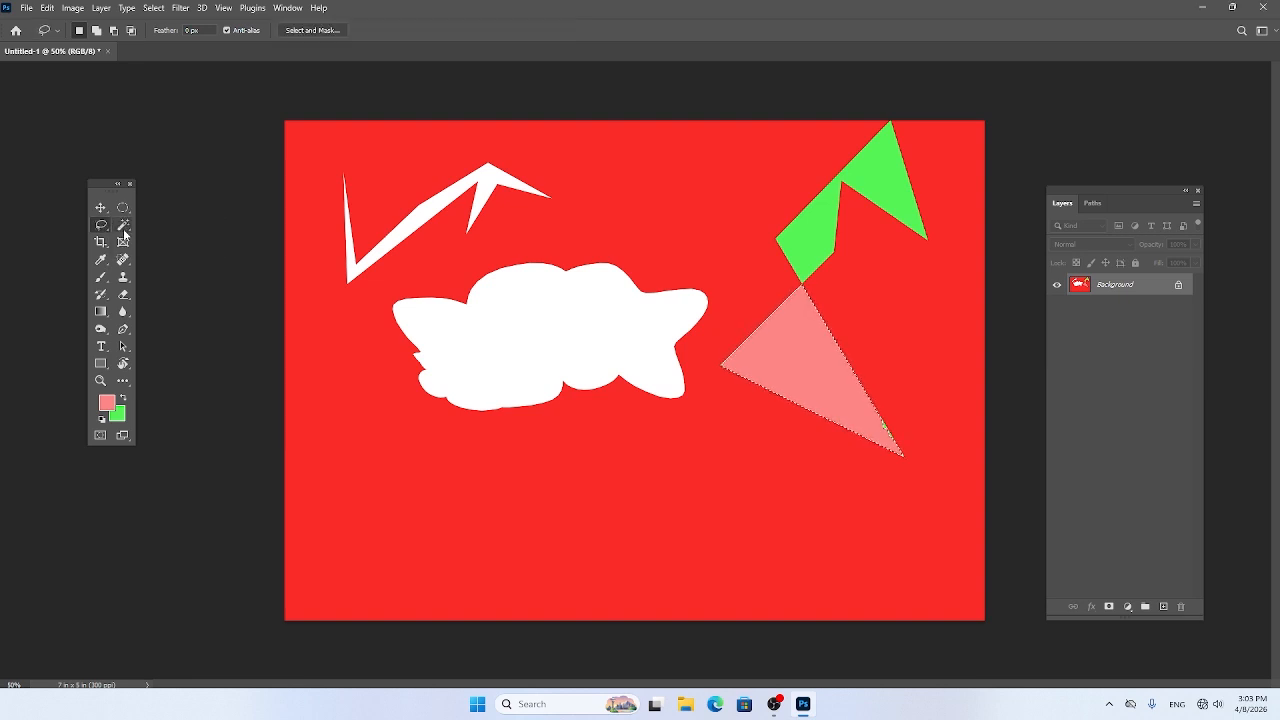
{"action": "left_click", "coordinate": [123, 225]}
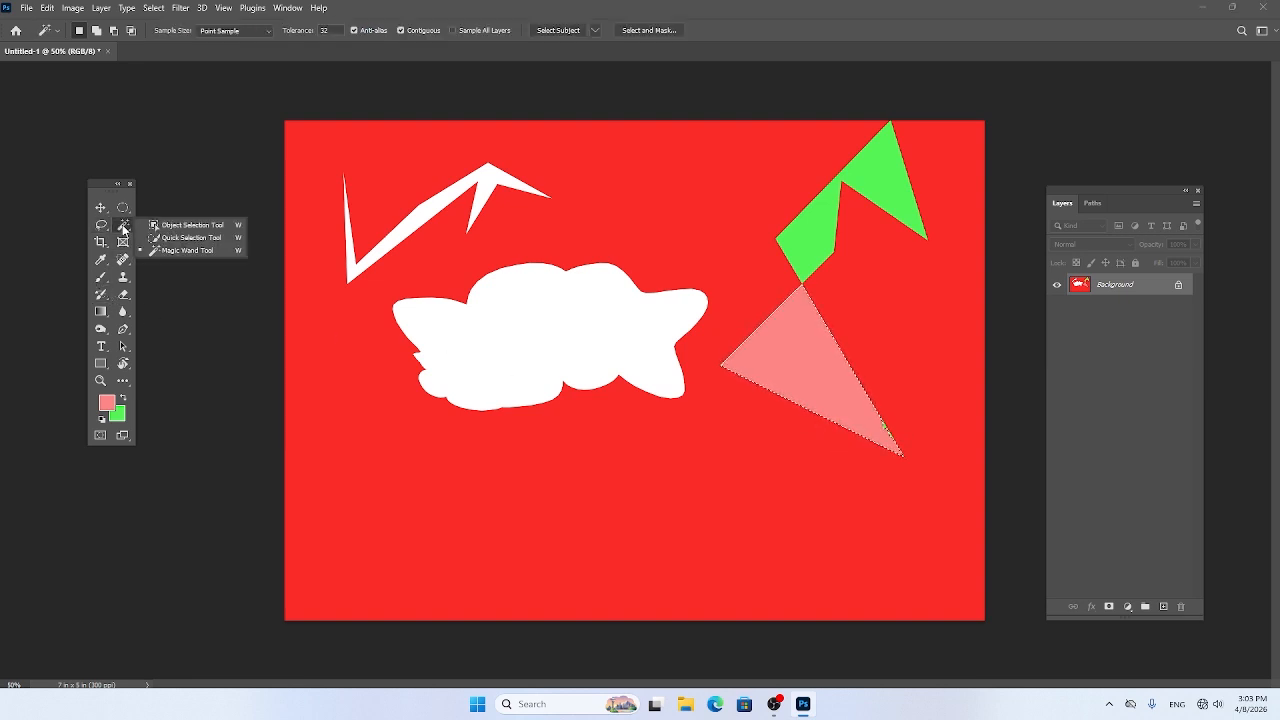
{"action": "left_click", "coordinate": [210, 251]}
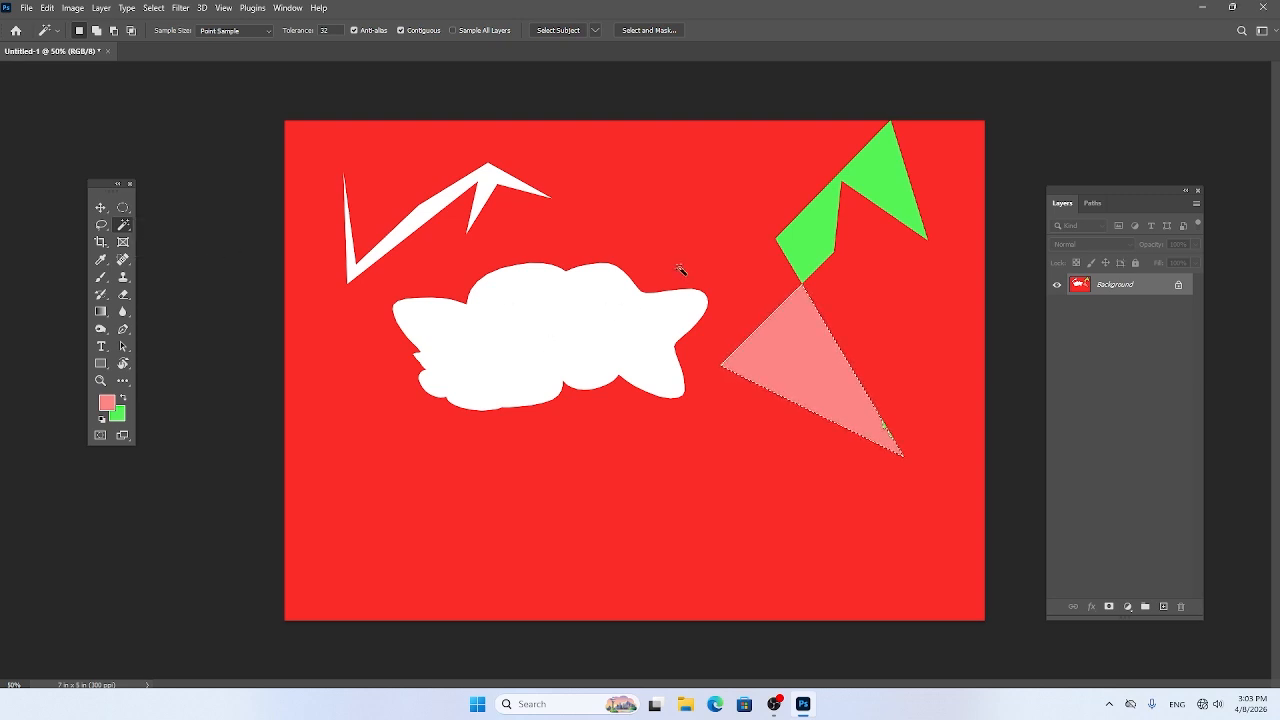
{"action": "left_click", "coordinate": [557, 321]}
{"action": "key", "text": "ctrl+BackSpace"}
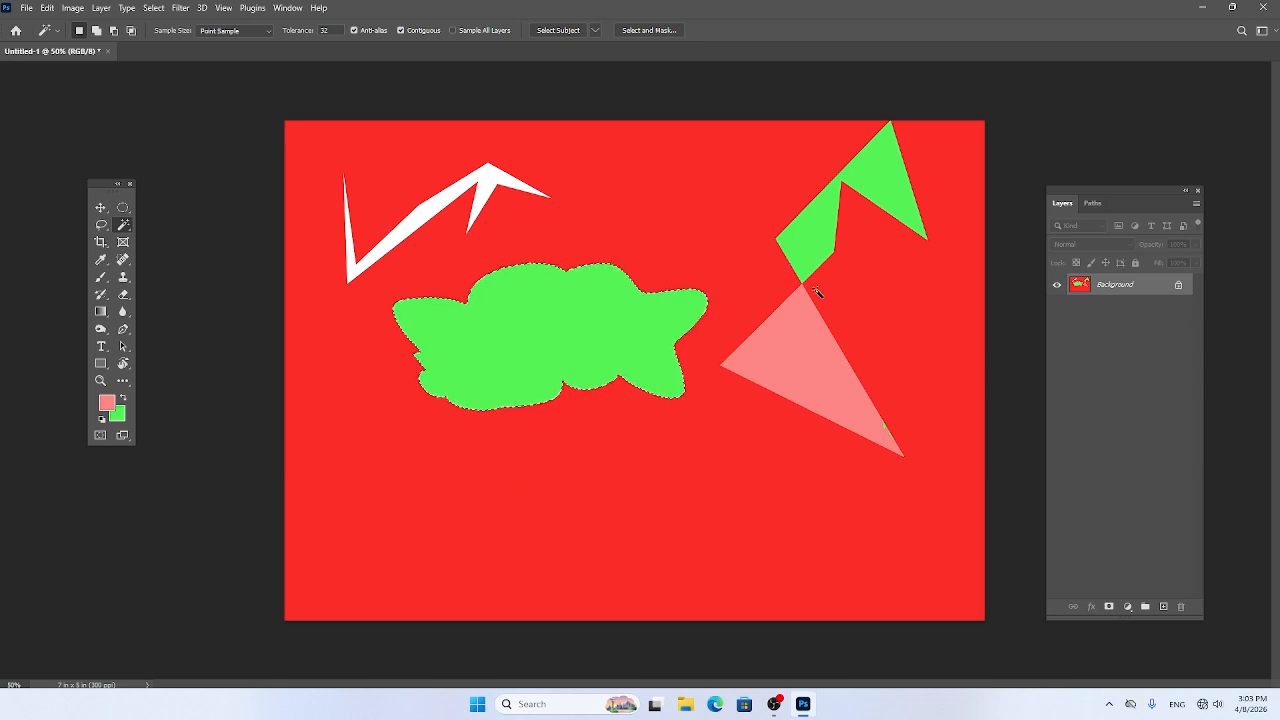
Recolour the bright green polygon above the pink triangle dark green using a Magic Wand selection and a foreground fill, and deselect it.
{"action": "left_click", "coordinate": [822, 234]}
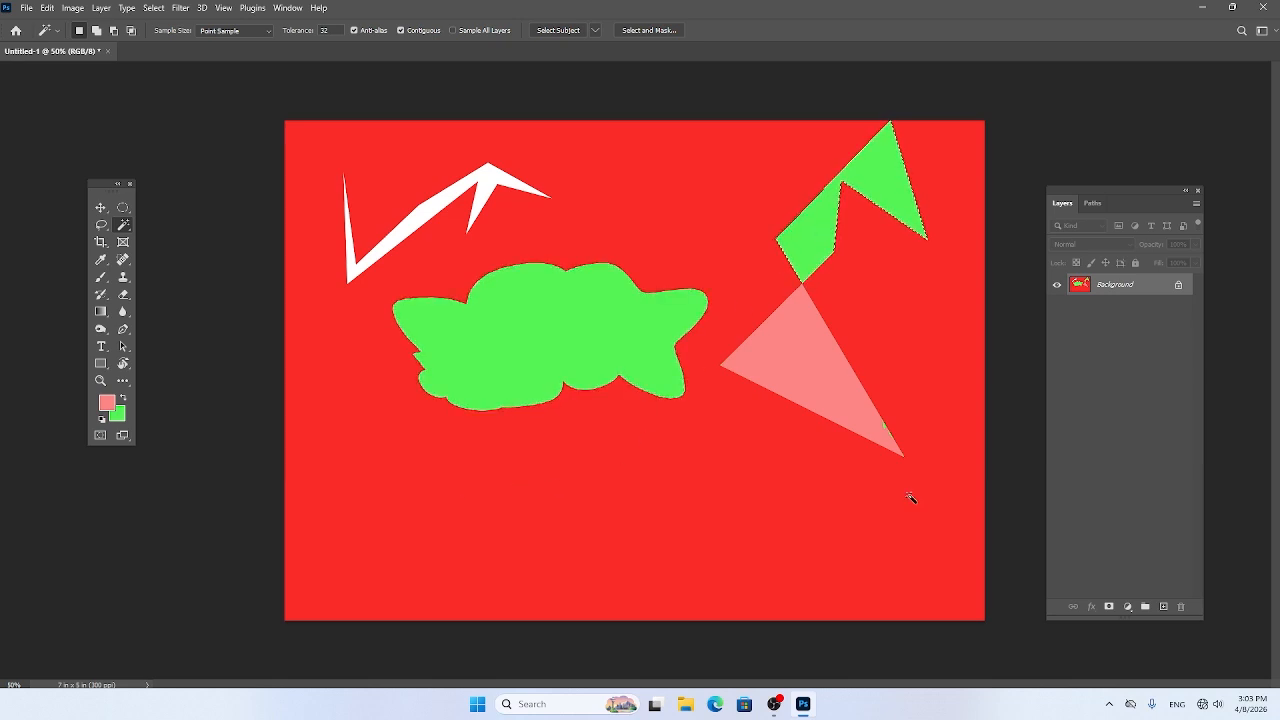
{"action": "left_click", "coordinate": [104, 401]}
{"action": "left_click_drag", "start_coordinate": [370, 368], "coordinate": [405, 298]}
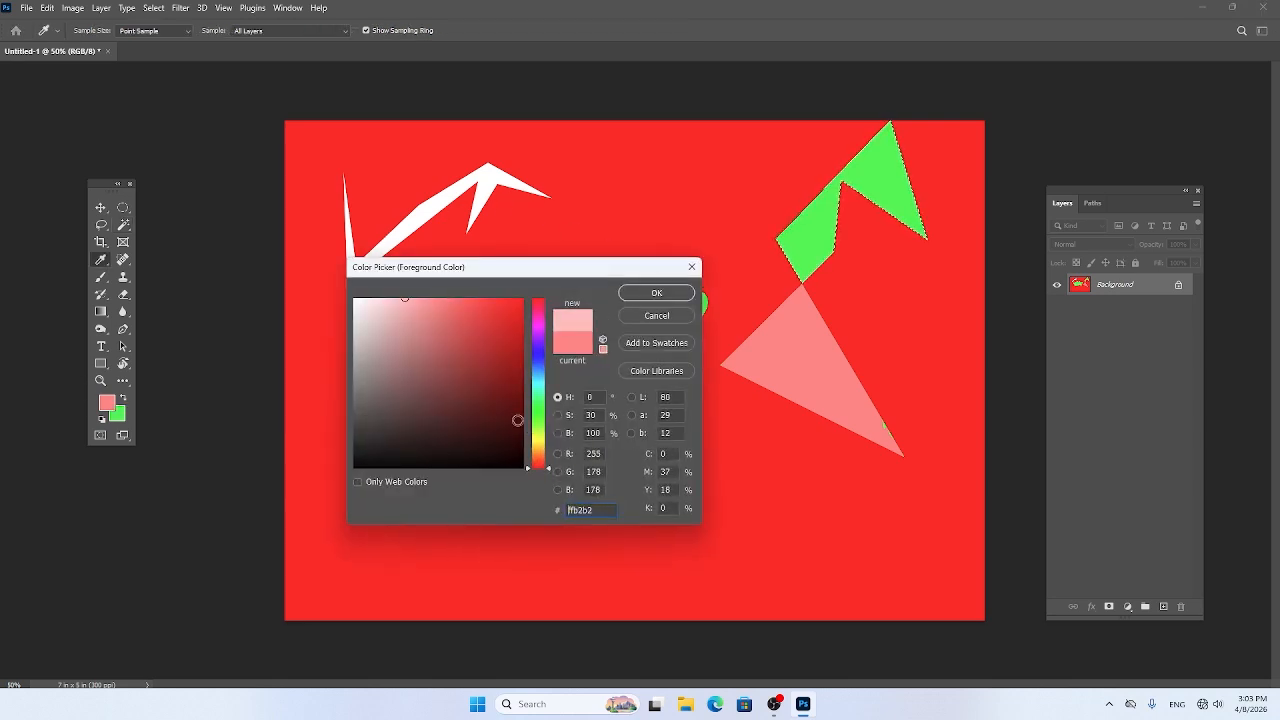
{"action": "left_click", "coordinate": [537, 422]}
{"action": "left_click", "coordinate": [490, 372]}
{"action": "left_click", "coordinate": [656, 293]}
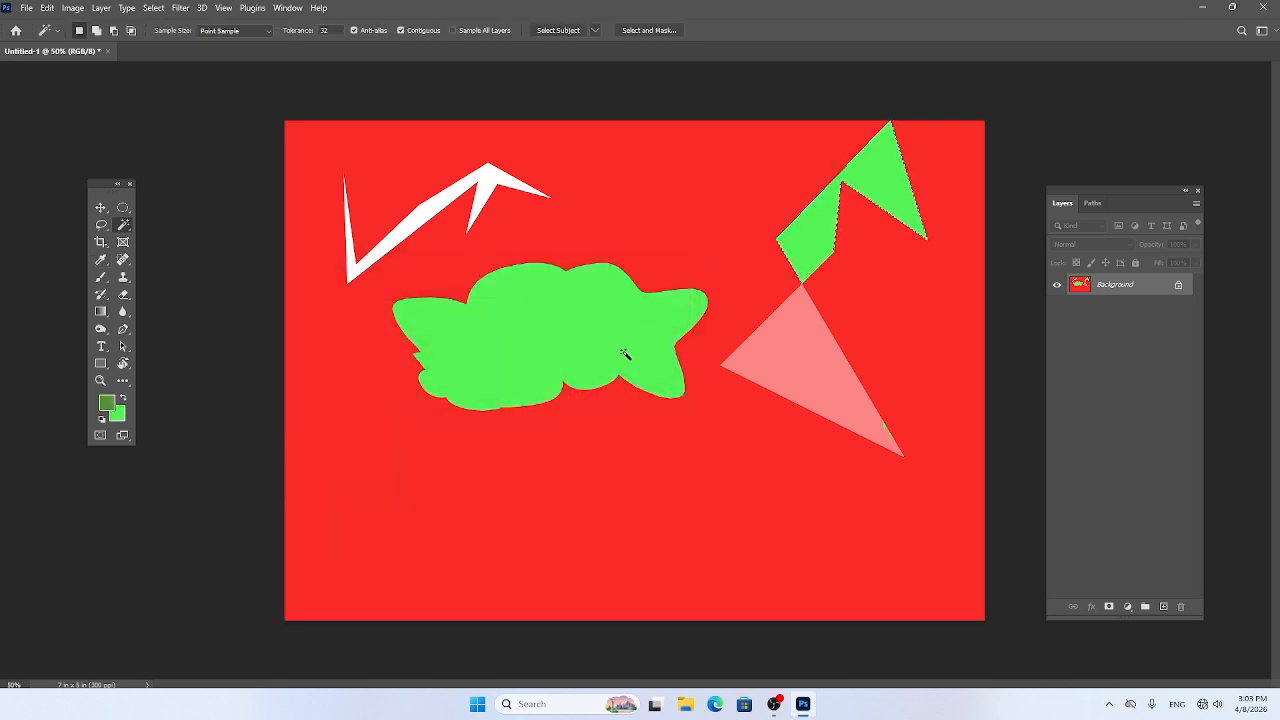
{"action": "key", "text": "alt+BackSpace"}
{"action": "key", "text": "ctrl+d"}
Select the green blob, pink triangle, dark green polygon and white zigzag together with the Quick Selection Tool.
{"action": "right_click", "coordinate": [126, 227]}
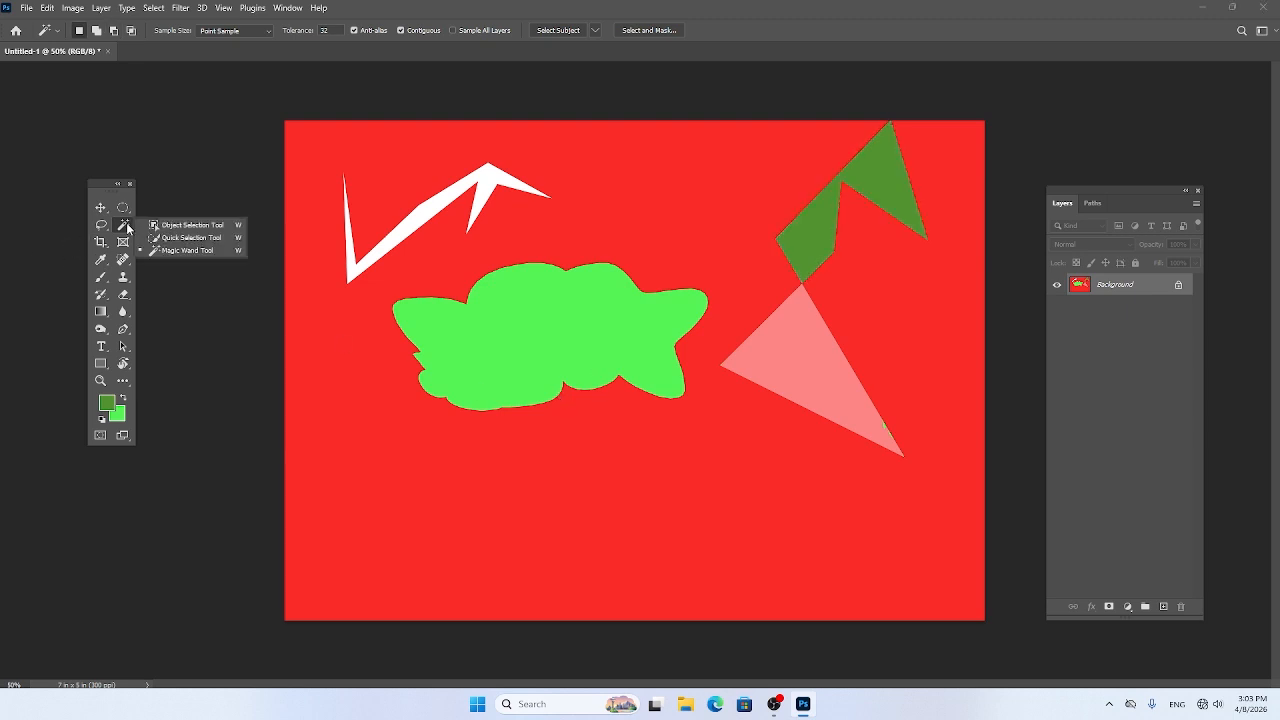
{"action": "left_click", "coordinate": [193, 238]}
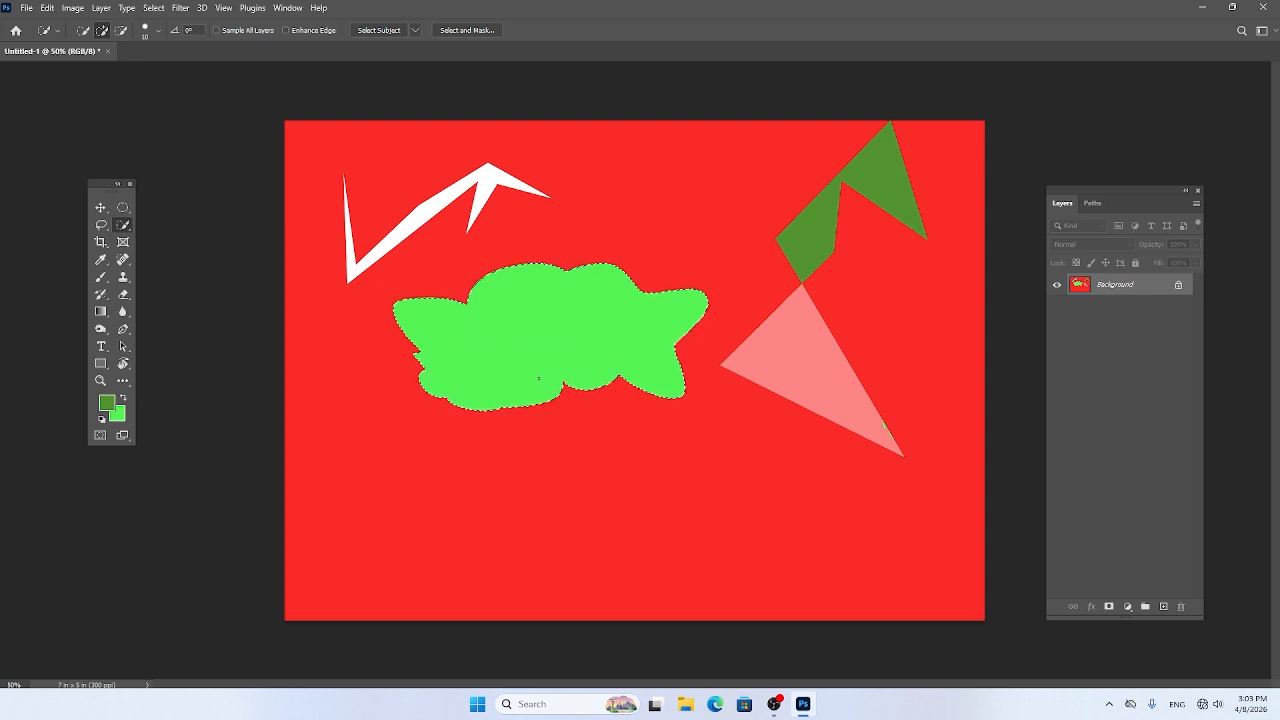
{"action": "left_click_drag", "start_coordinate": [801, 366], "coordinate": [811, 374]}
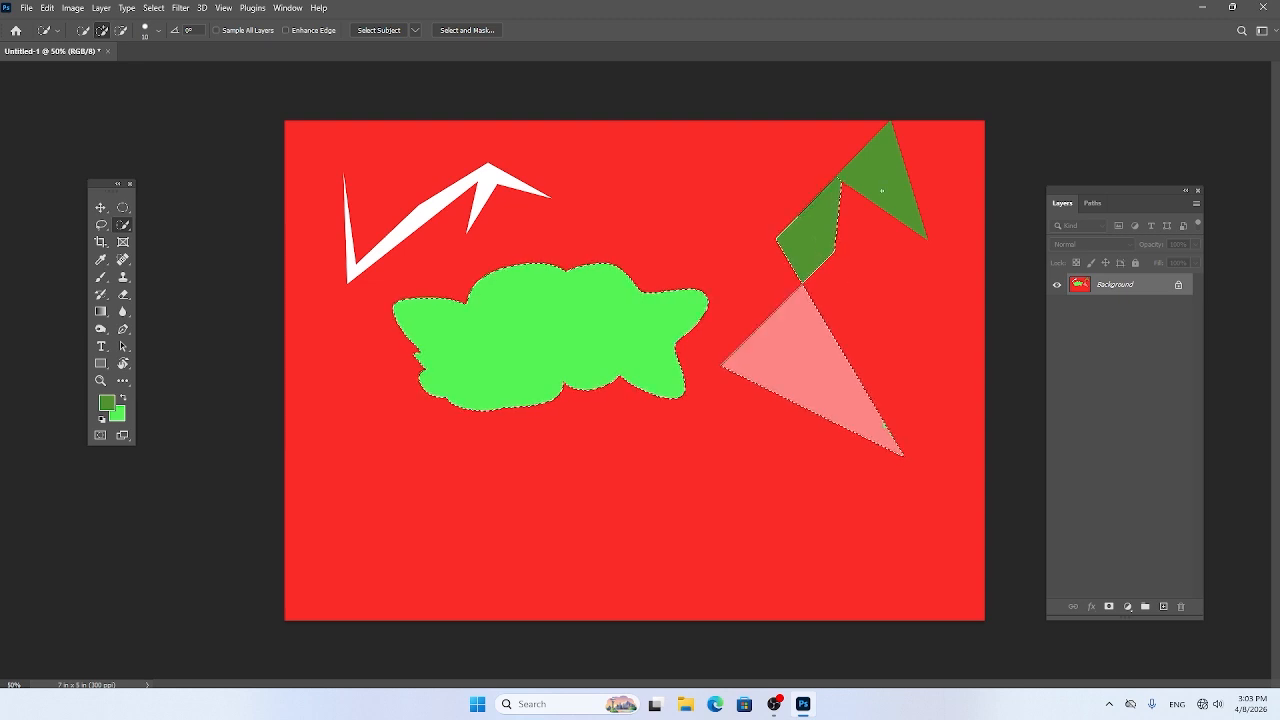
{"action": "left_click", "coordinate": [882, 182]}
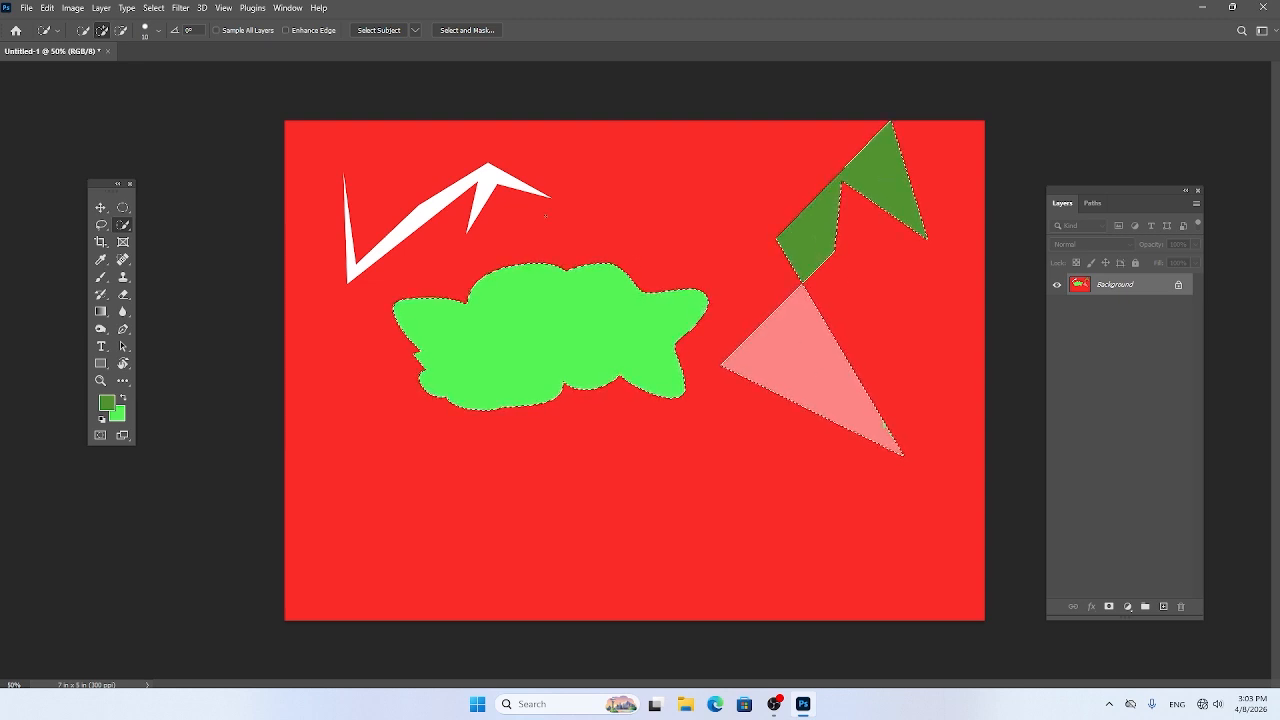
{"action": "left_click", "coordinate": [508, 196]}
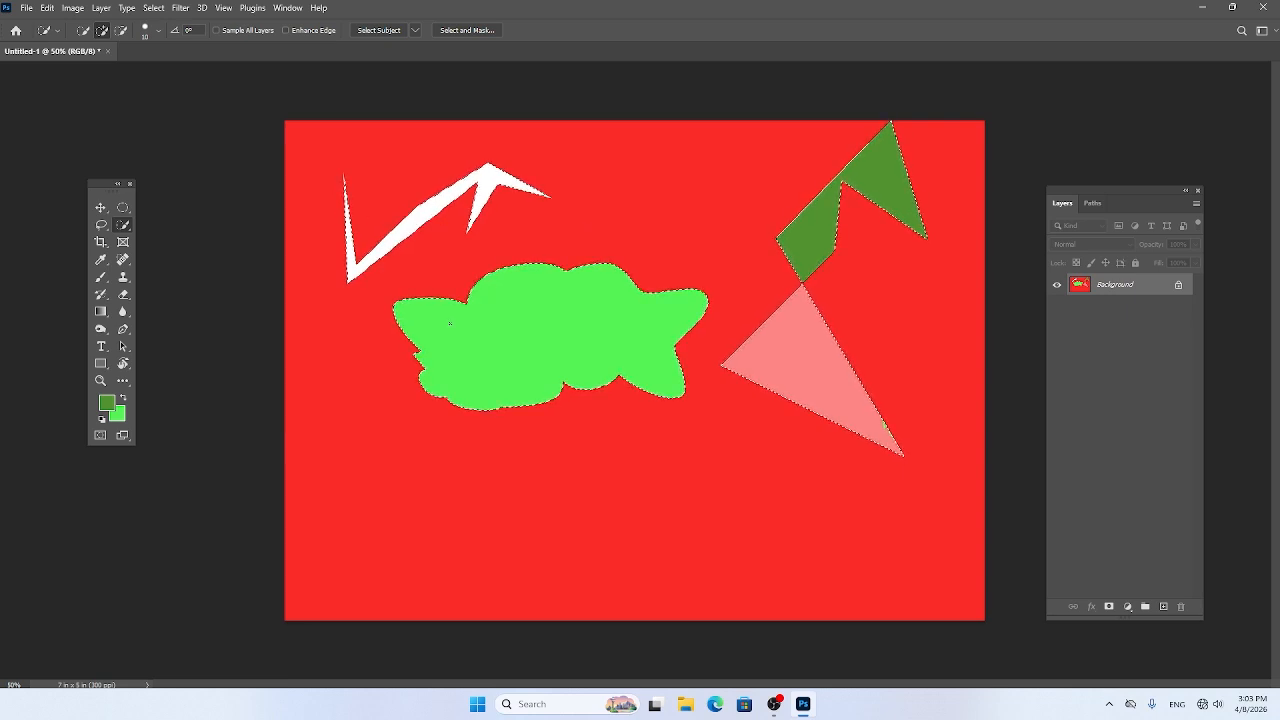
Select the green blob and after it the parts of the white zigzag with the Object Selection Tool in Rectangle mode.
{"action": "right_click", "coordinate": [128, 227]}
{"action": "left_click", "coordinate": [194, 226]}
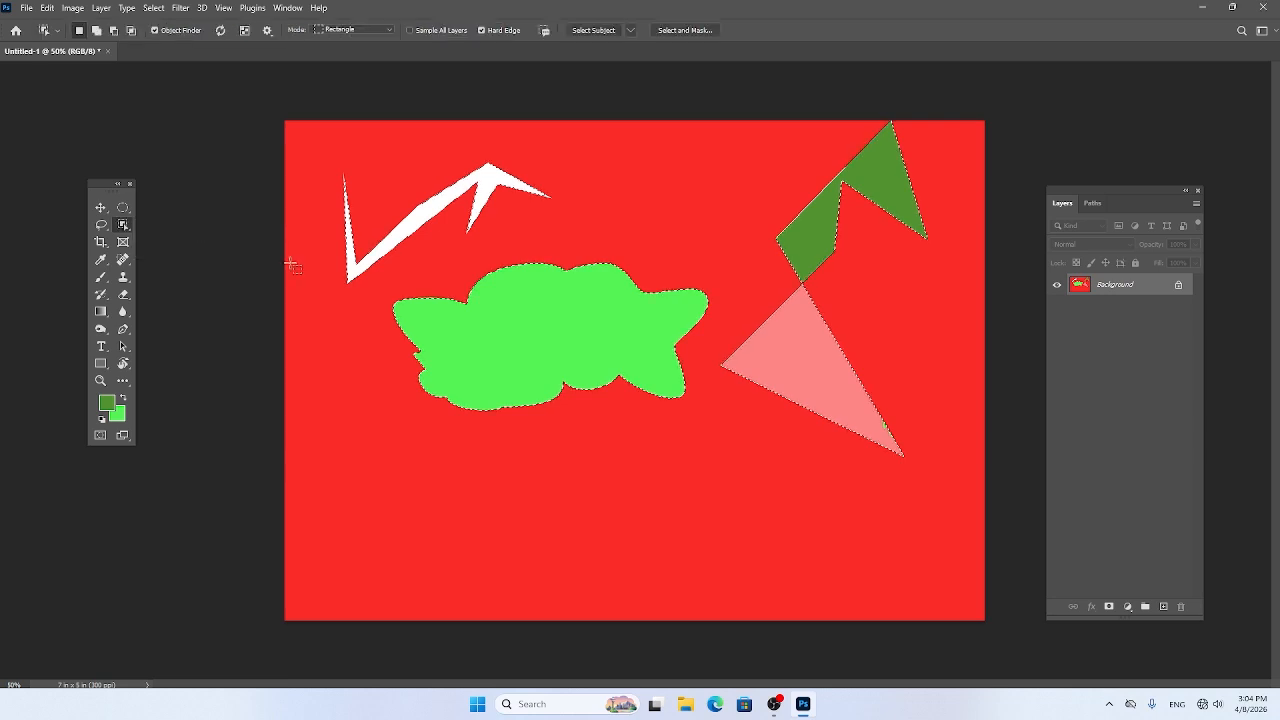
{"action": "left_click", "coordinate": [453, 474]}
{"action": "left_click_drag", "start_coordinate": [620, 419], "coordinate": [692, 432]}
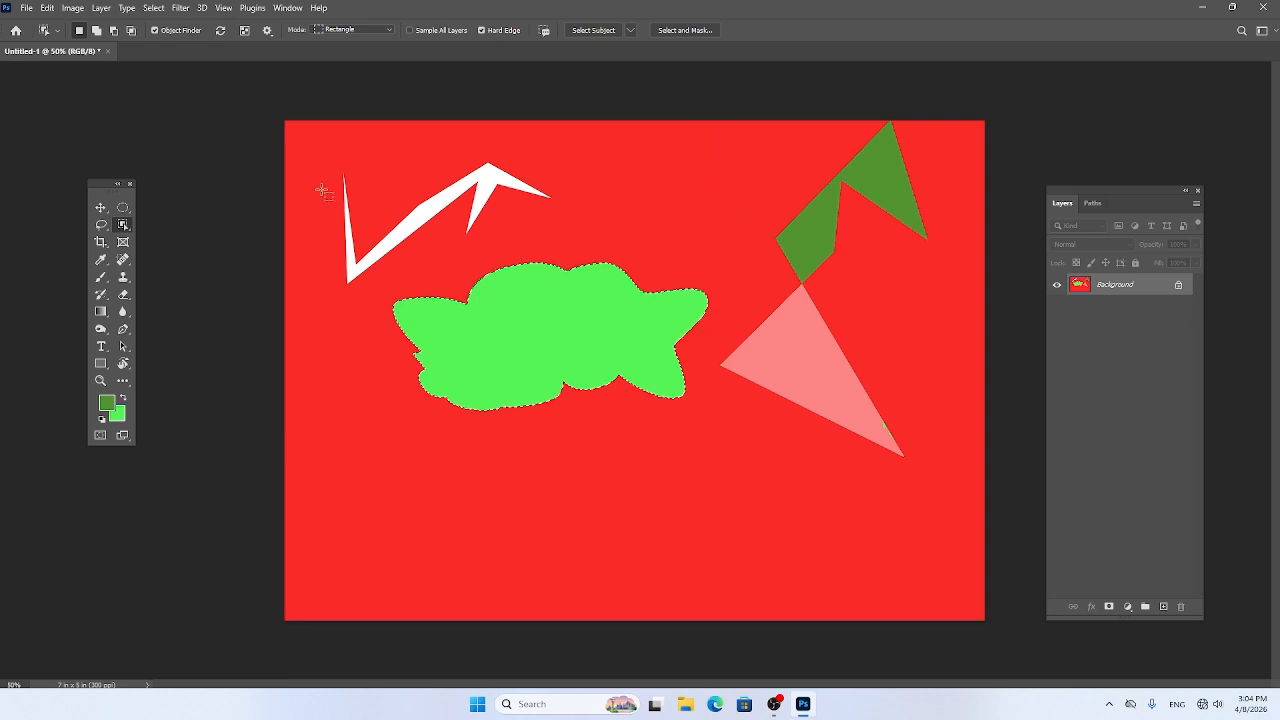
{"action": "left_click_drag", "start_coordinate": [305, 144], "coordinate": [442, 282]}
{"action": "left_click_drag", "start_coordinate": [443, 137], "coordinate": [588, 235]}
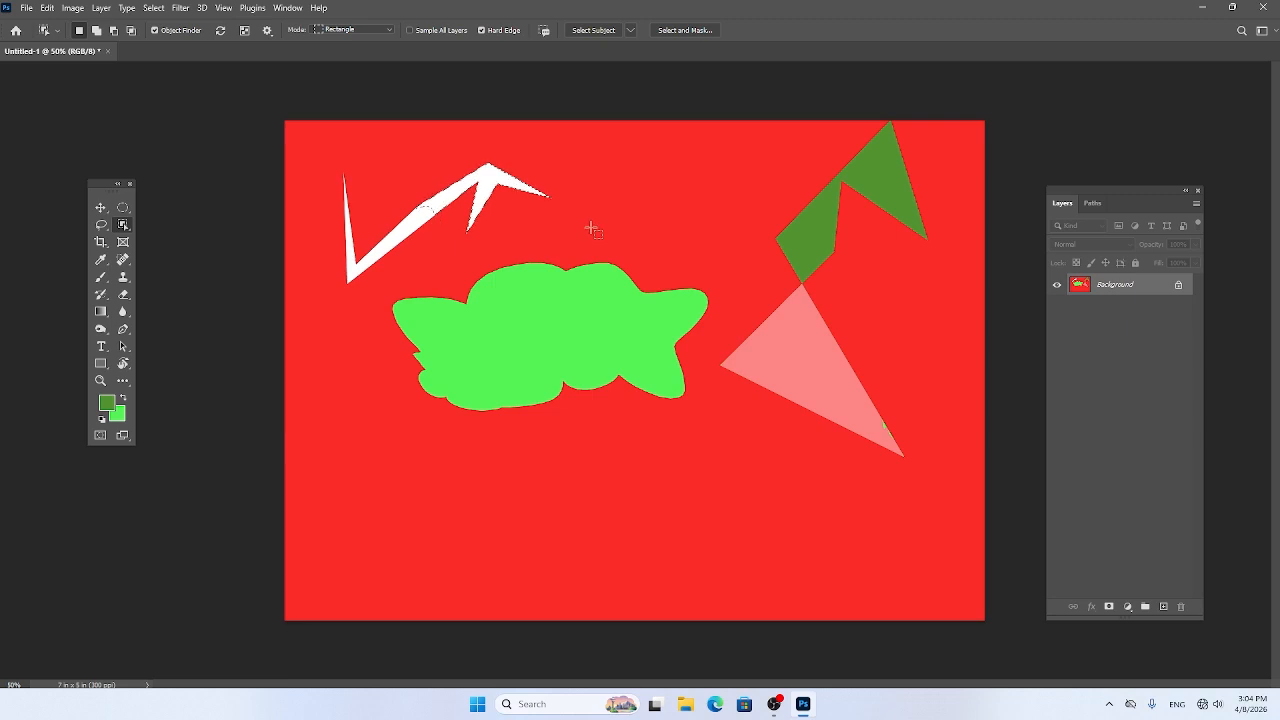